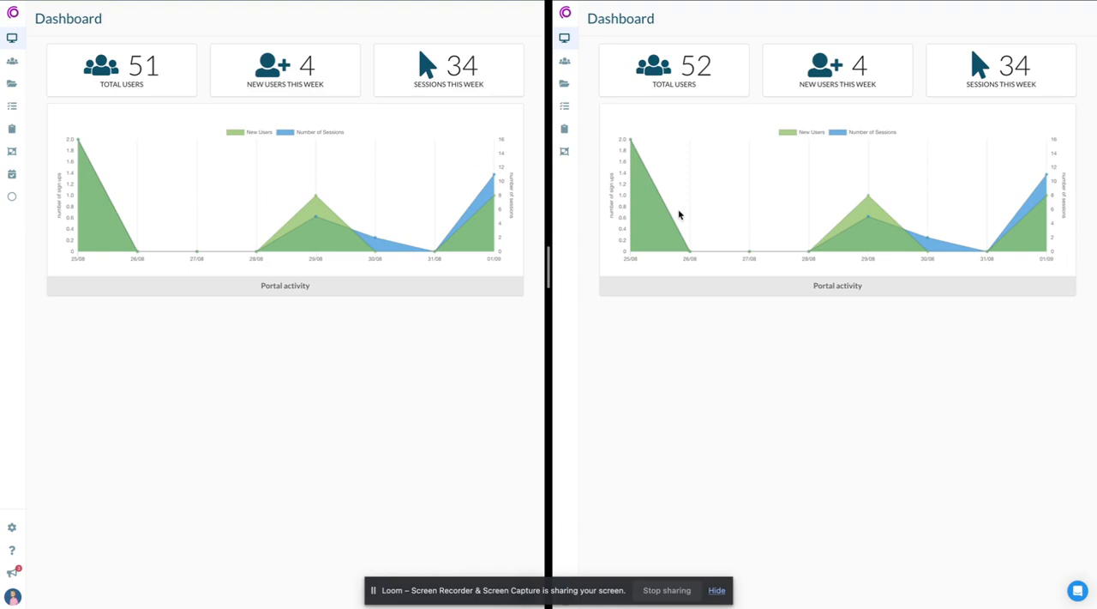
# - Open the permissions settings of the space educators user group in the admin portal
pyautogui.click(14, 66)
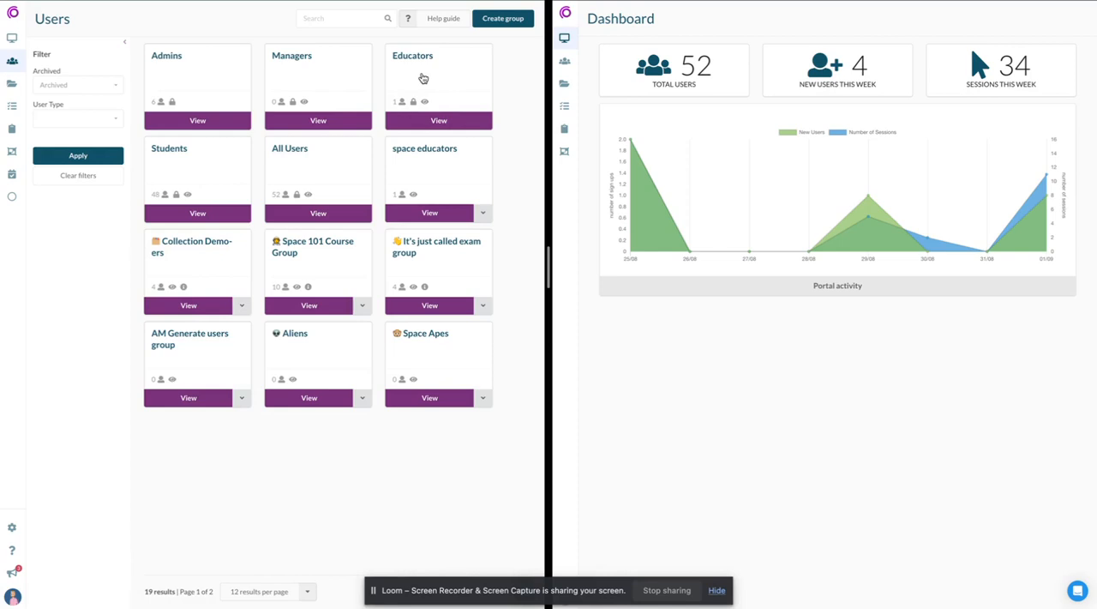
pyautogui.click(418, 152)
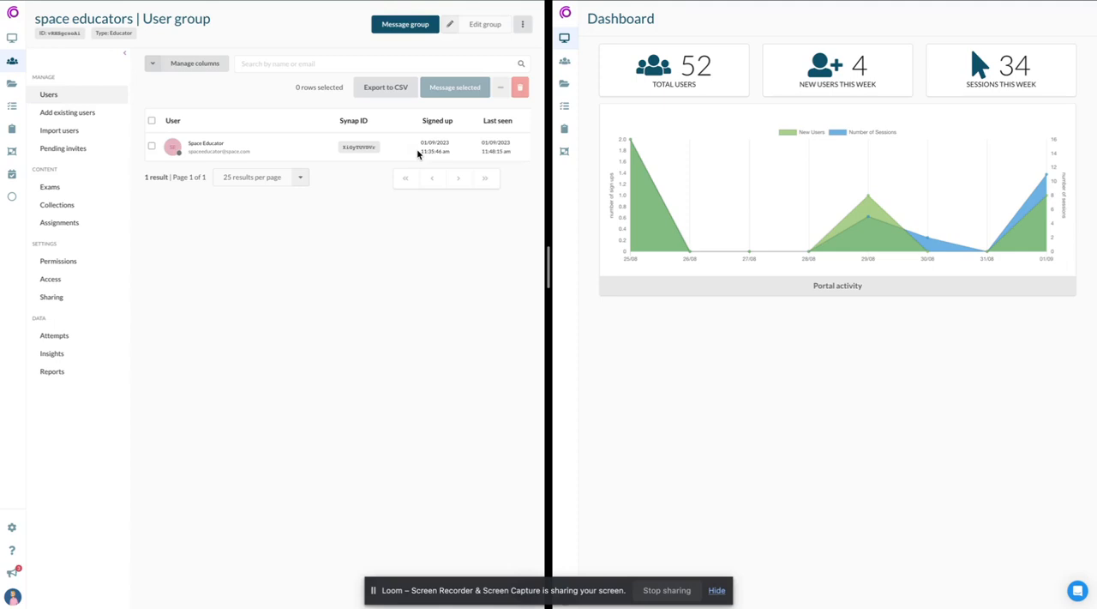
pyautogui.click(71, 263)
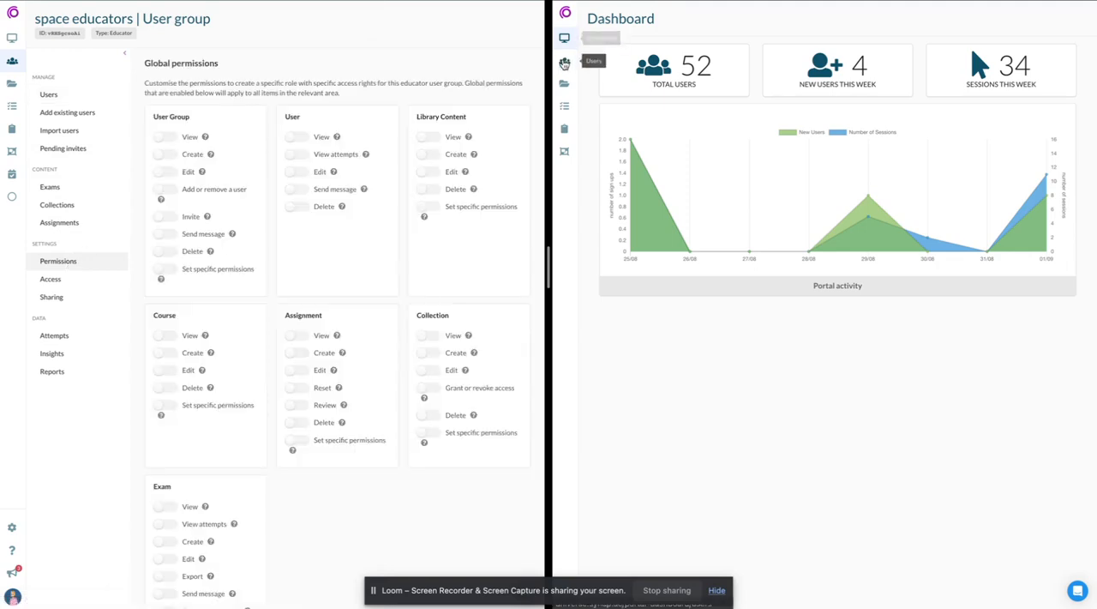
# - Check the Users, Library, Courses, Exams and Collections sections of the educator's portal for accessible content
pyautogui.click(565, 64)
pyautogui.click(564, 84)
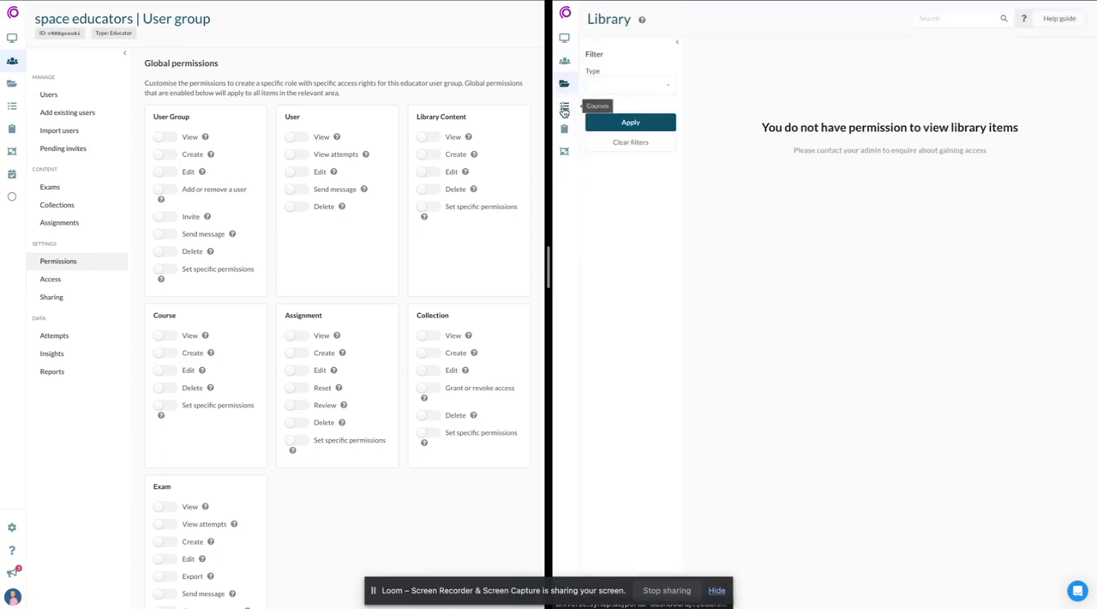
pyautogui.click(564, 109)
pyautogui.click(564, 129)
pyautogui.click(565, 152)
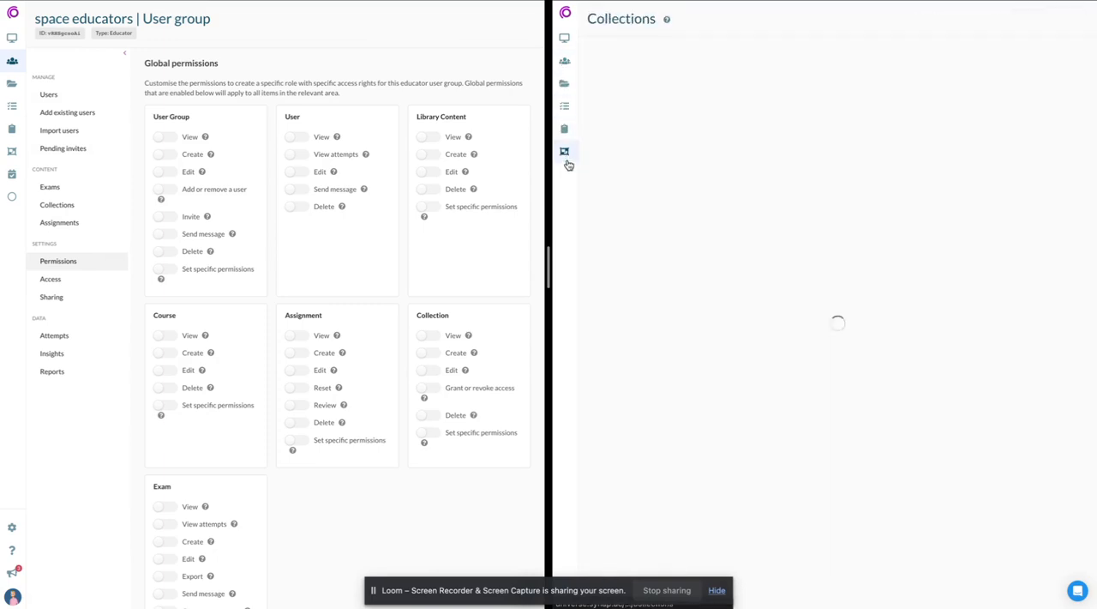
pyautogui.click(566, 67)
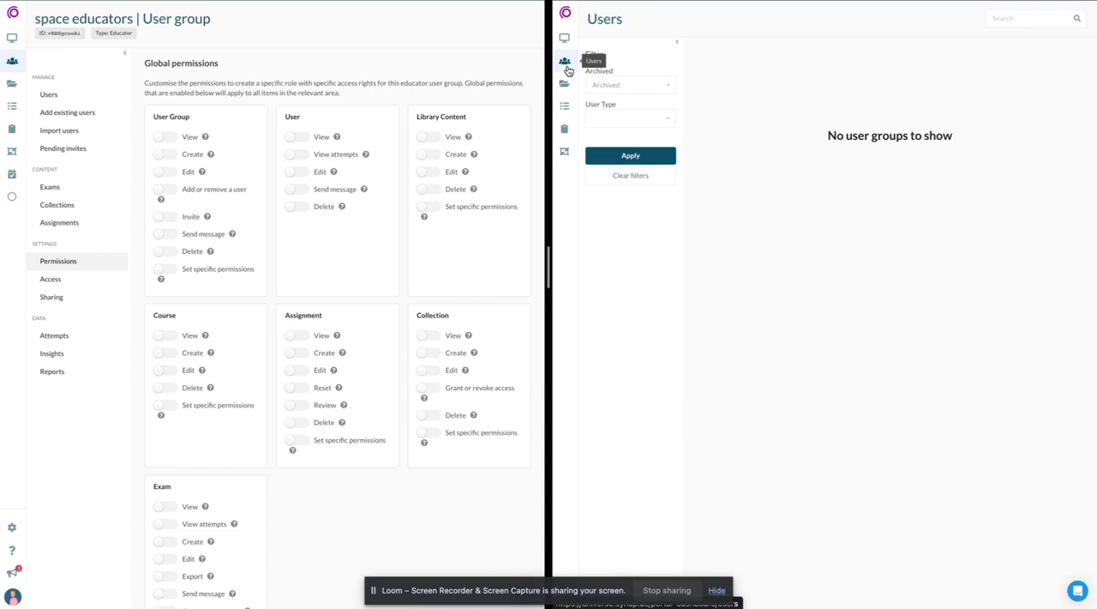
# - Enable the global View permissions for User Group and User, and inspect the Space 101 group's members in the educator's portal
pyautogui.click(165, 136)
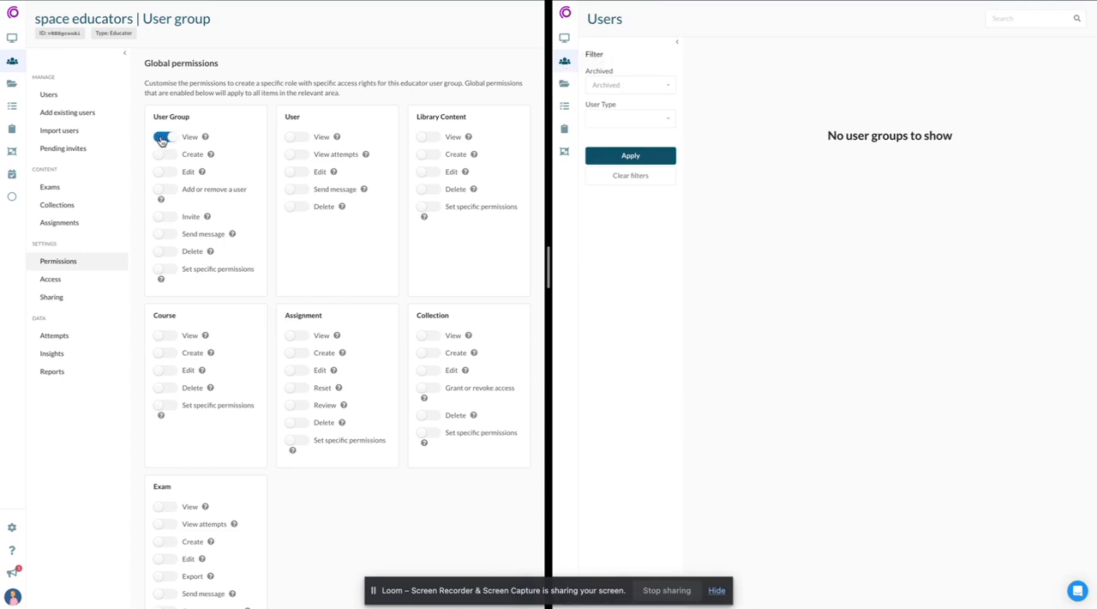
pyautogui.click(297, 137)
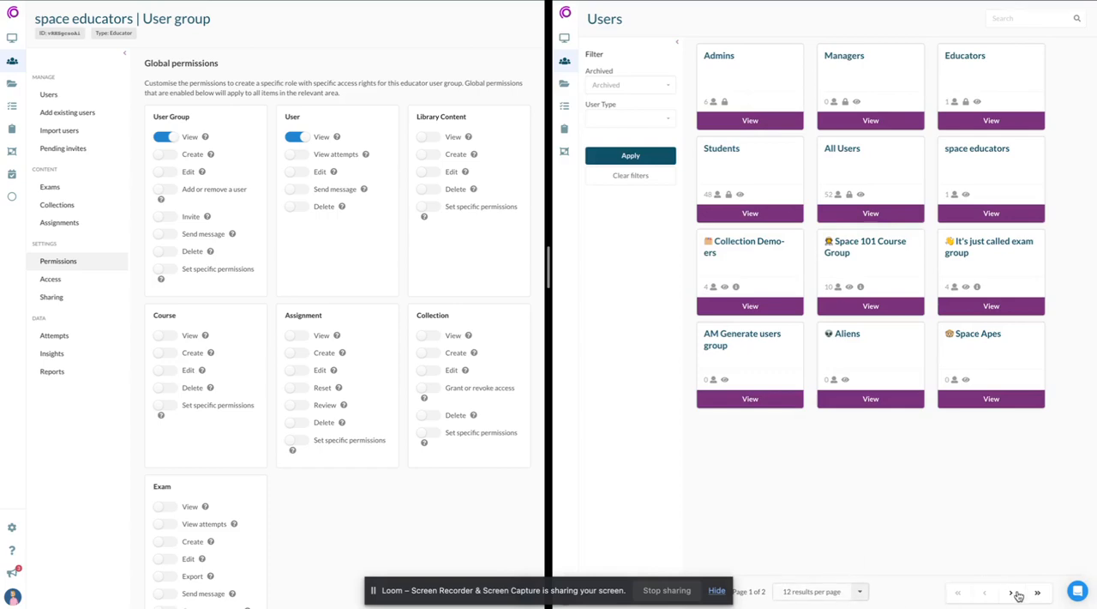
pyautogui.click(1012, 592)
pyautogui.click(975, 212)
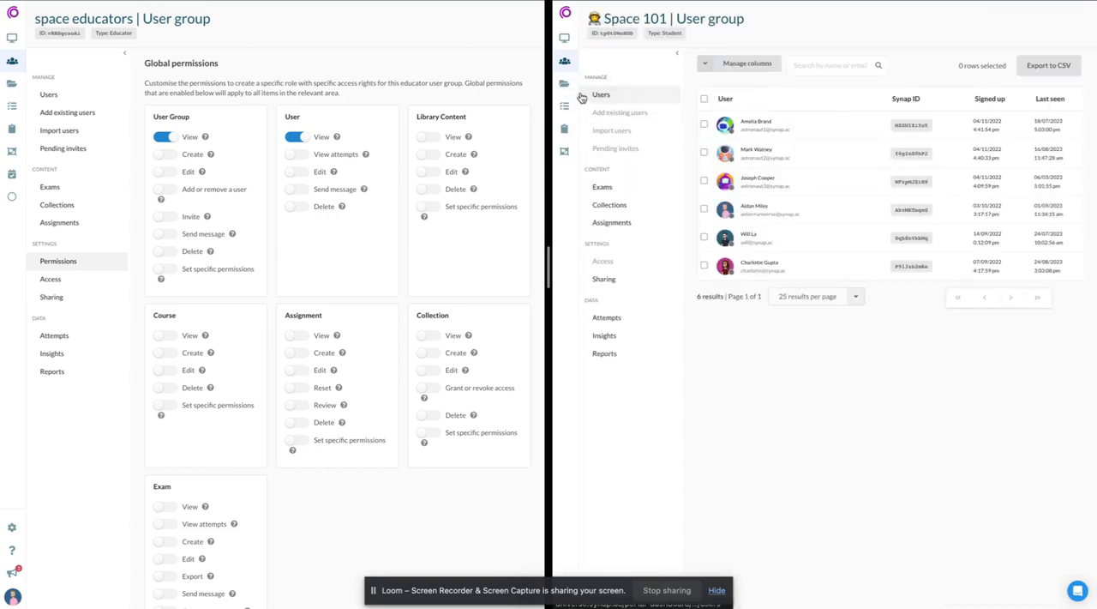
pyautogui.click(564, 61)
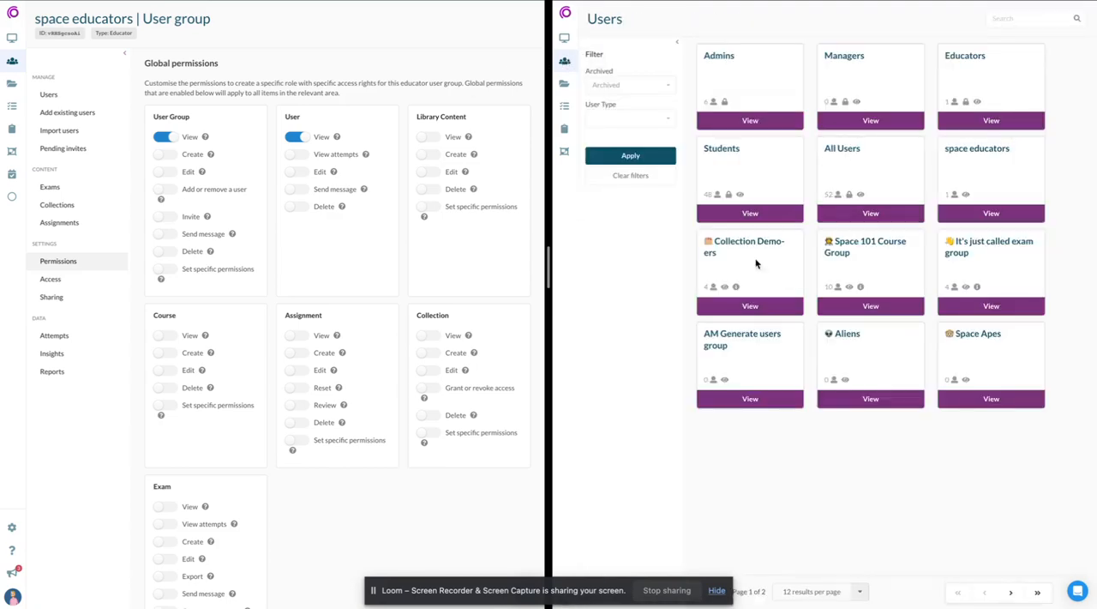
# - Disable View for User, enable Create and Edit for User Group, and reload the educator's user groups page
pyautogui.click(294, 139)
pyautogui.click(165, 155)
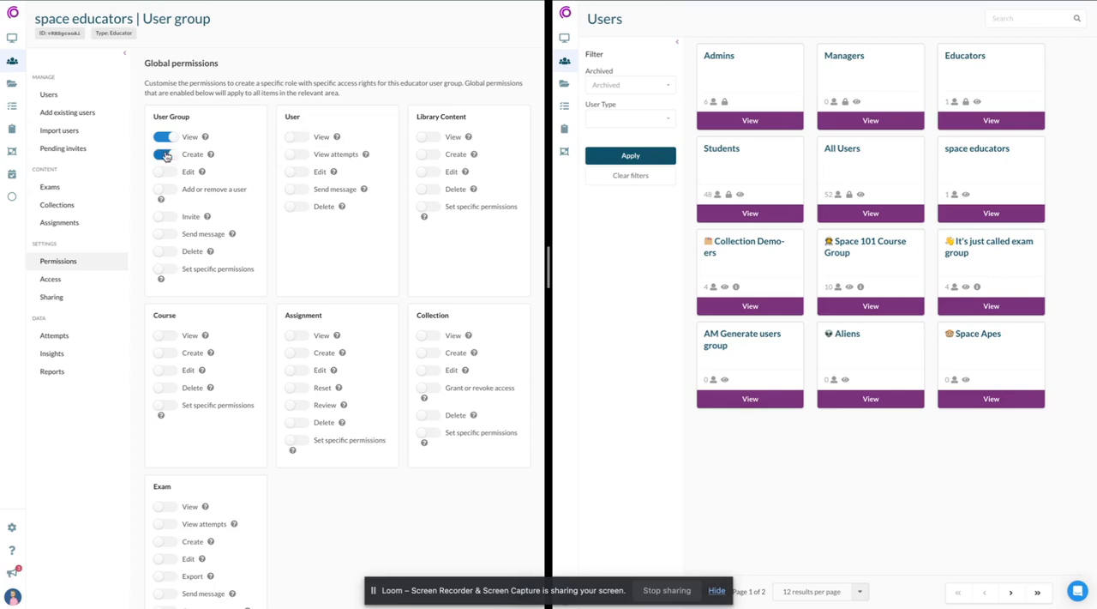
pyautogui.click(163, 174)
pyautogui.press('super+r')
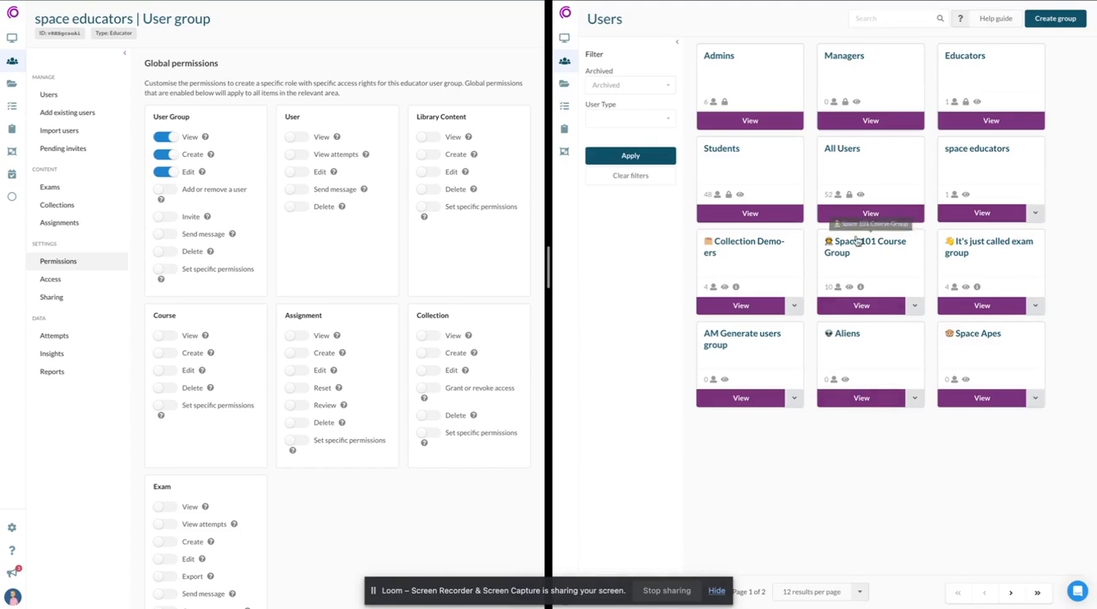
# - View the All Users group's edit form in the educator's portal and close it without changes
pyautogui.click(870, 213)
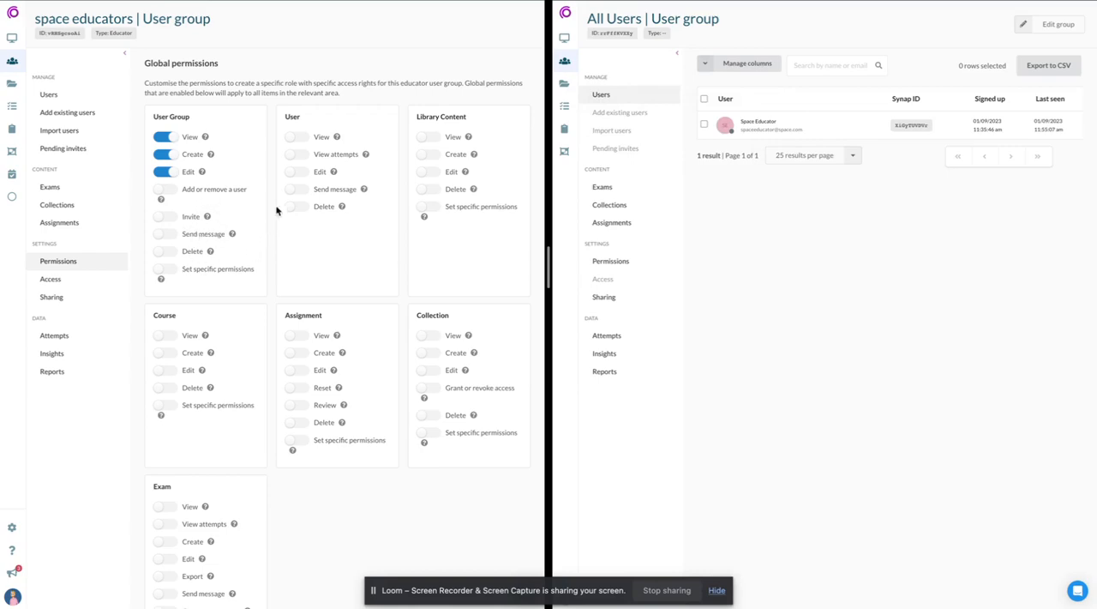
pyautogui.click(1059, 31)
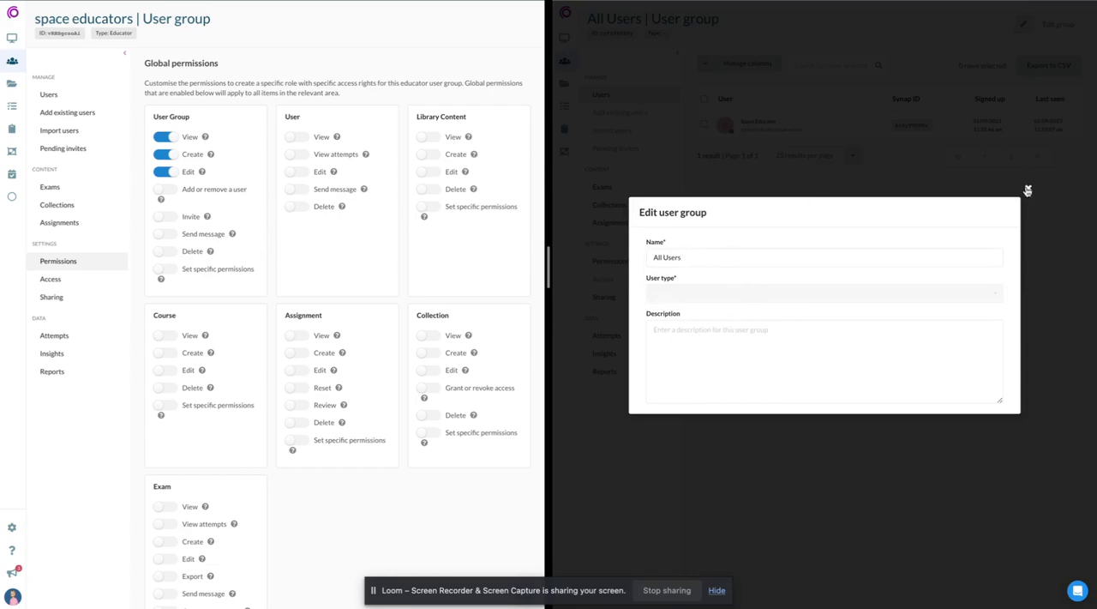
pyautogui.click(1029, 190)
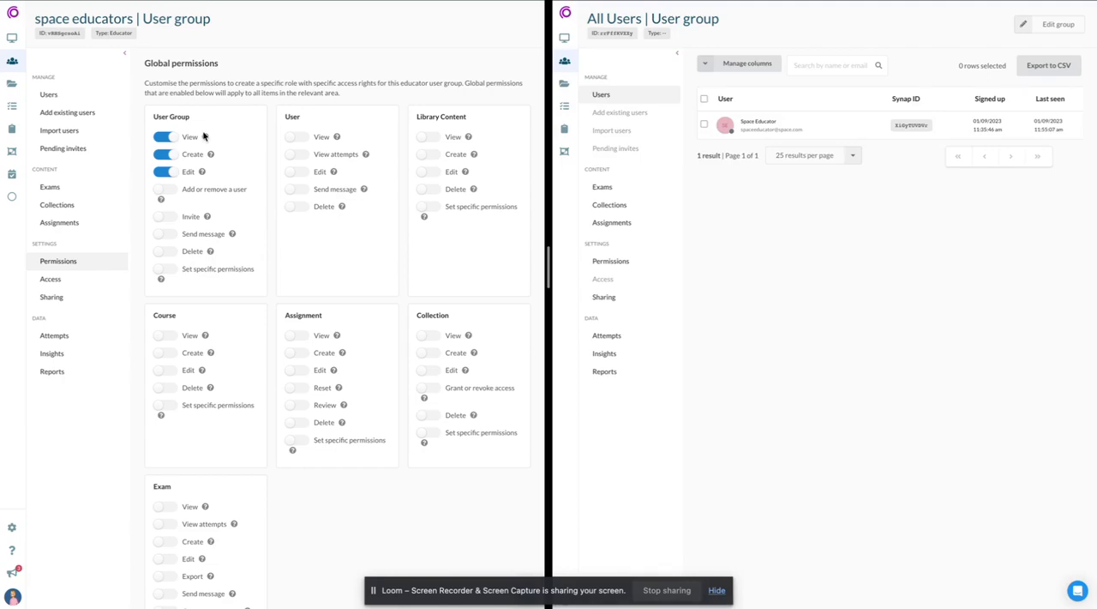
# - Disable View, Create and Edit for User Group and recheck the Users section of the educator's portal
pyautogui.click(165, 137)
pyautogui.click(169, 156)
pyautogui.click(166, 172)
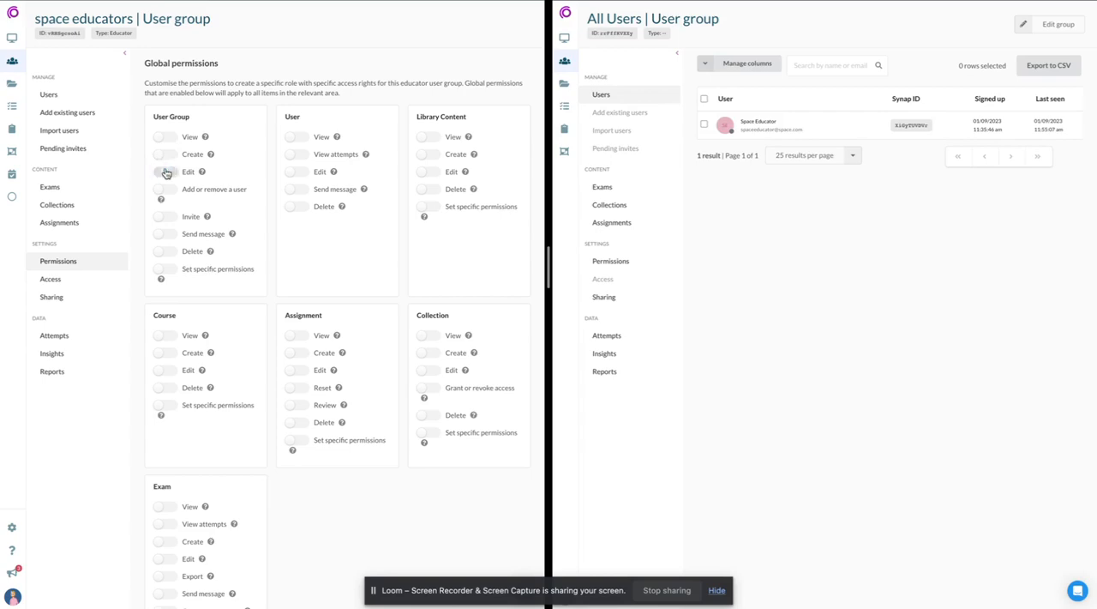
pyautogui.click(564, 84)
pyautogui.click(564, 61)
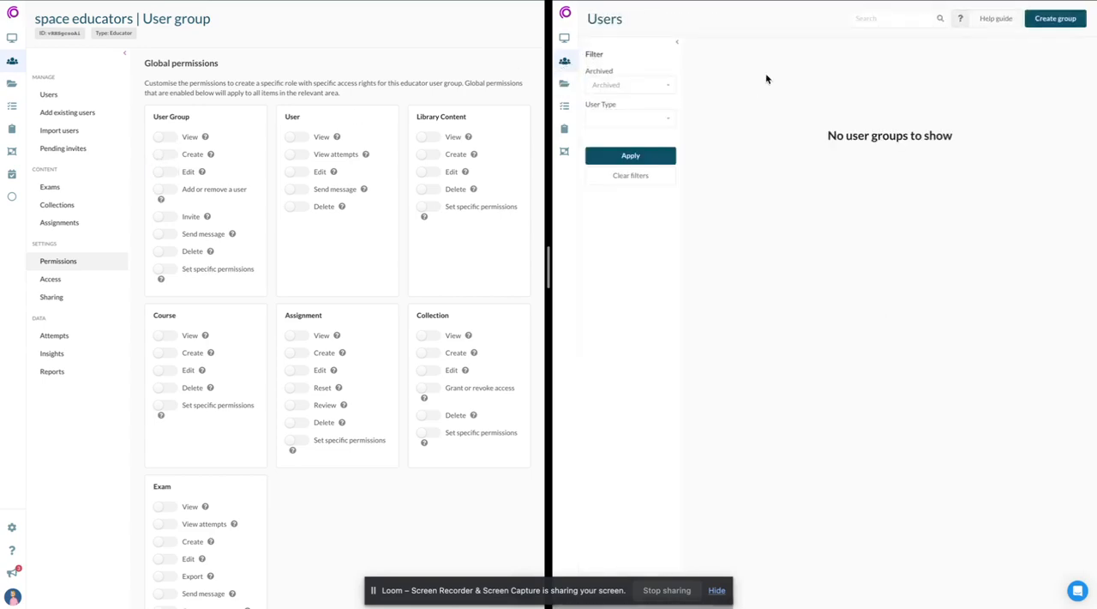
# - Enable the global View permission for Library Content and refresh the library in the educator's portal
pyautogui.click(563, 86)
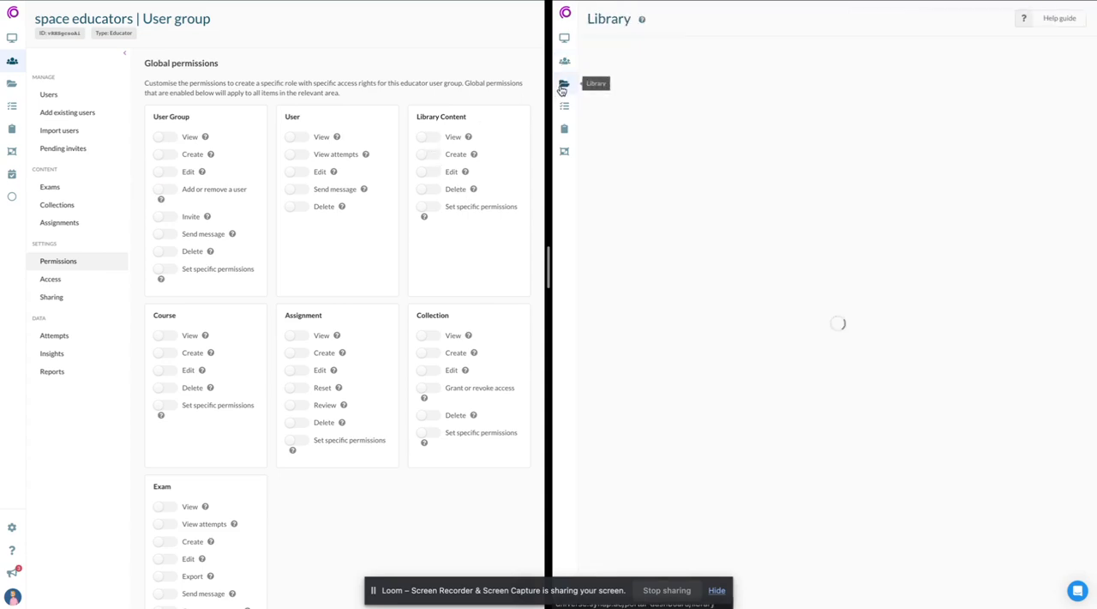
pyautogui.click(428, 137)
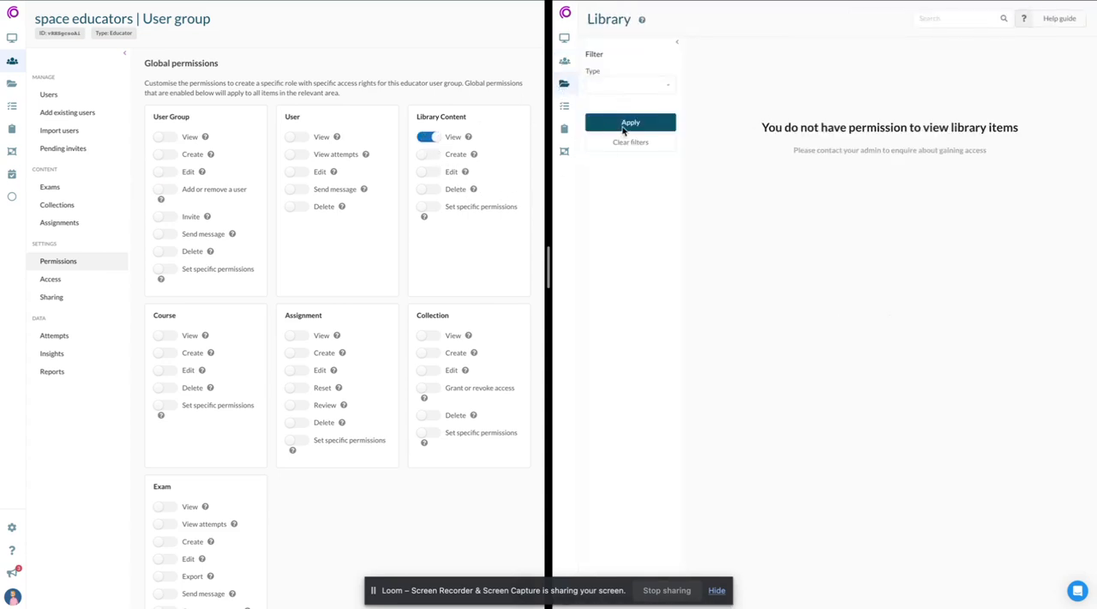
pyautogui.click(624, 127)
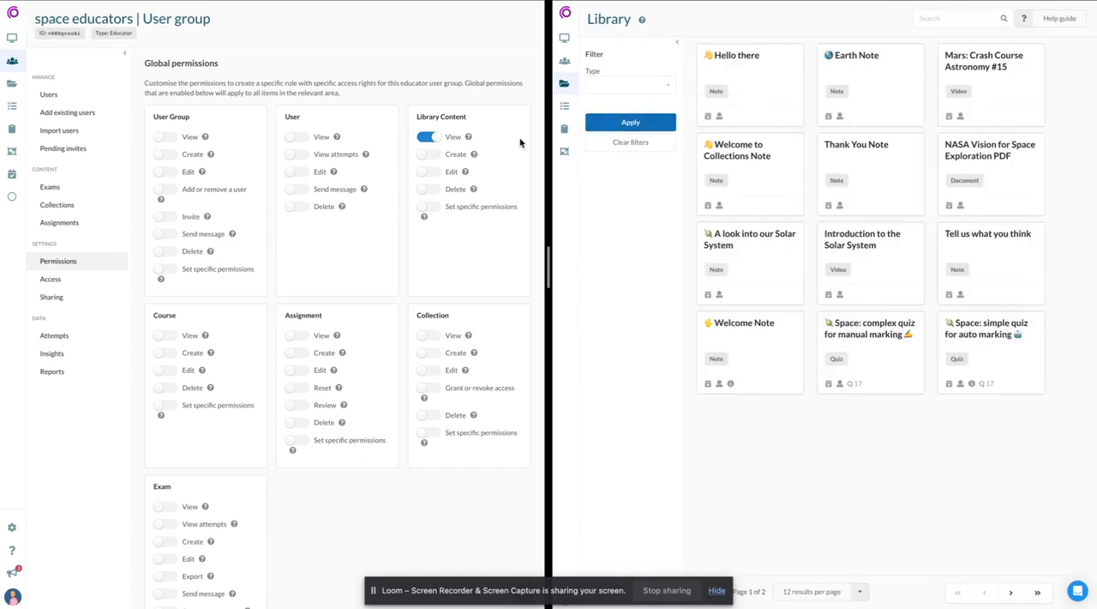
# - Enable Create and disable View for Library Content, and reload the library in the educator's portal
pyautogui.click(427, 154)
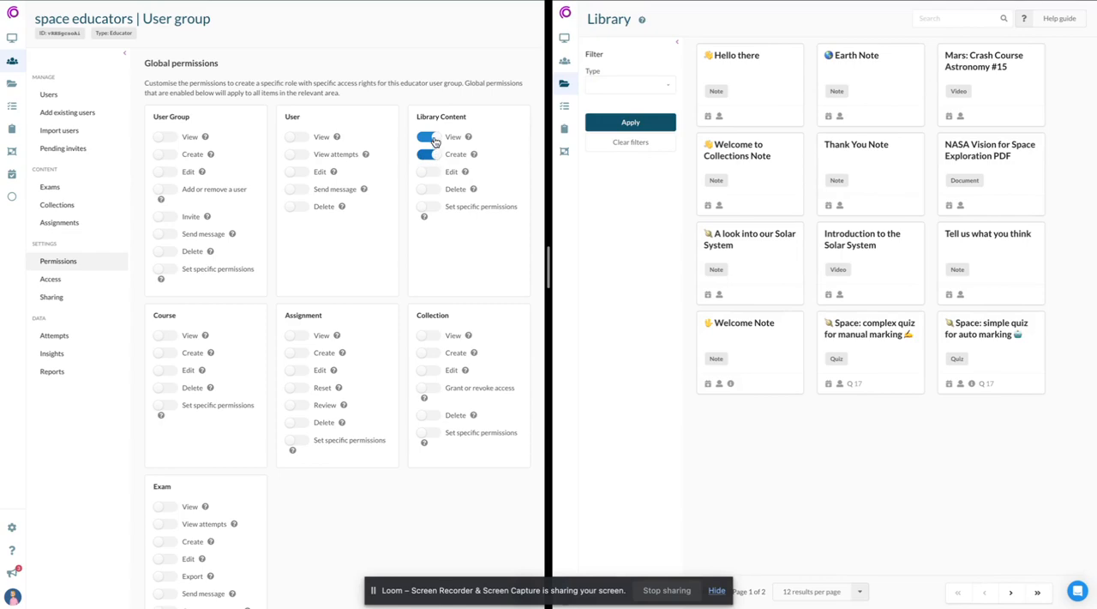
pyautogui.click(427, 137)
pyautogui.click(667, 283)
pyautogui.press('super+r')
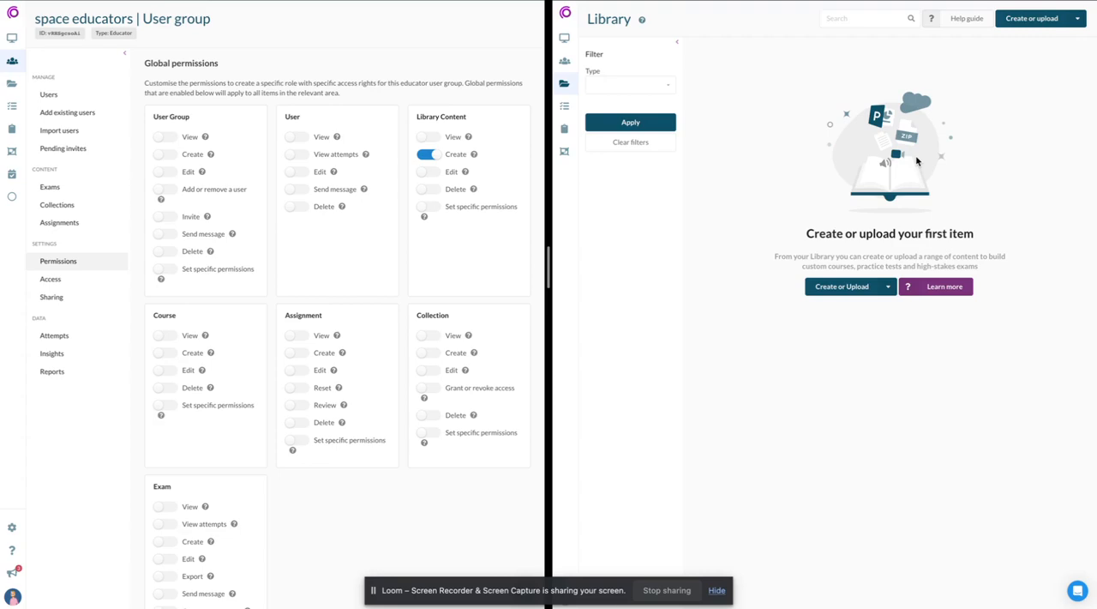
pyautogui.click(429, 172)
pyautogui.click(426, 171)
pyautogui.click(429, 137)
# - Create a quiz titled "example" in the educator's library, save it and return to the library
pyautogui.moveTo(1031, 24)
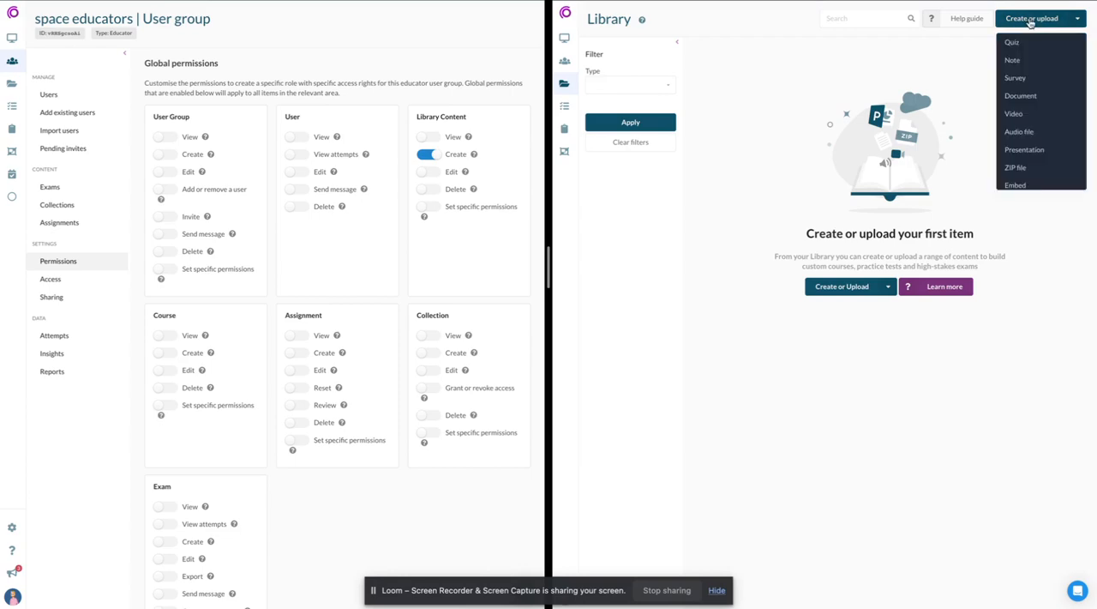
pyautogui.click(1013, 42)
pyautogui.click(753, 74)
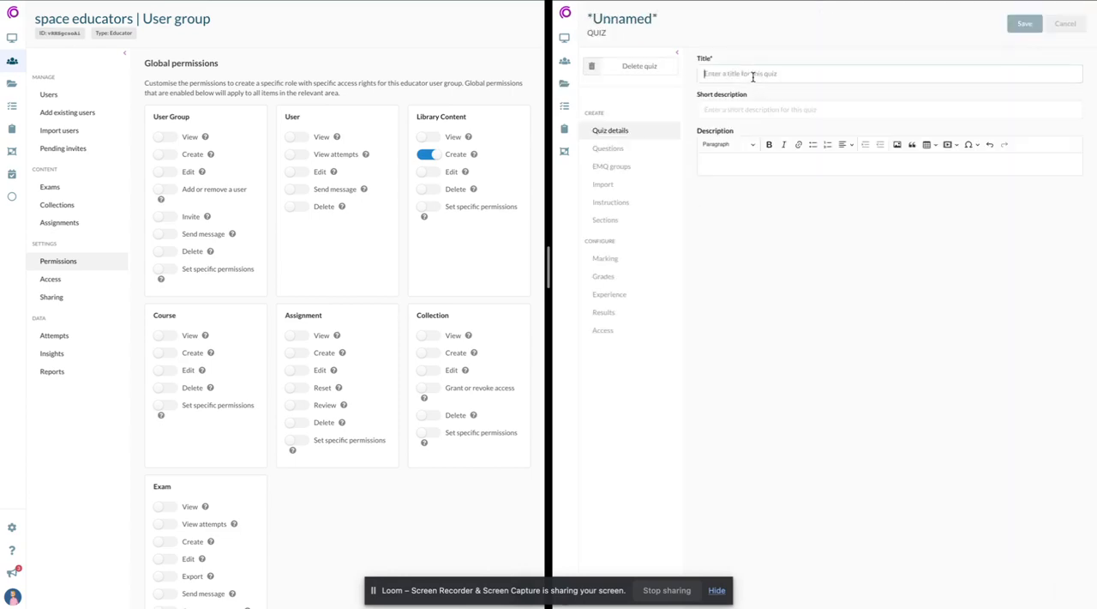
pyautogui.write('example')
pyautogui.click(1023, 24)
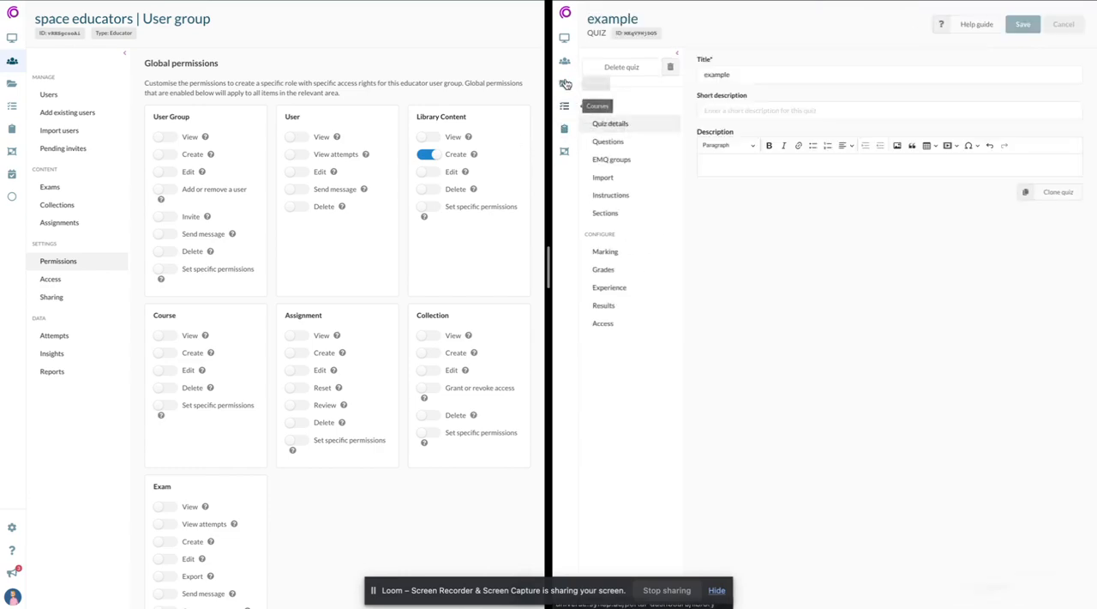
pyautogui.click(564, 83)
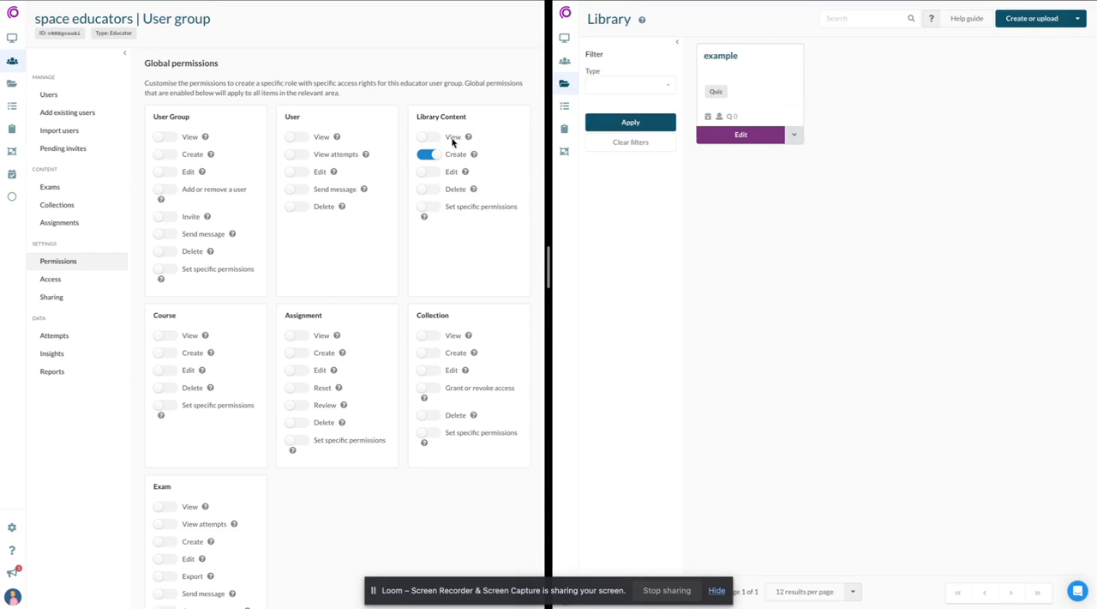
# - Enable View for User Group, check the All Users group in the educator's portal and return to its library
pyautogui.click(165, 137)
pyautogui.click(565, 62)
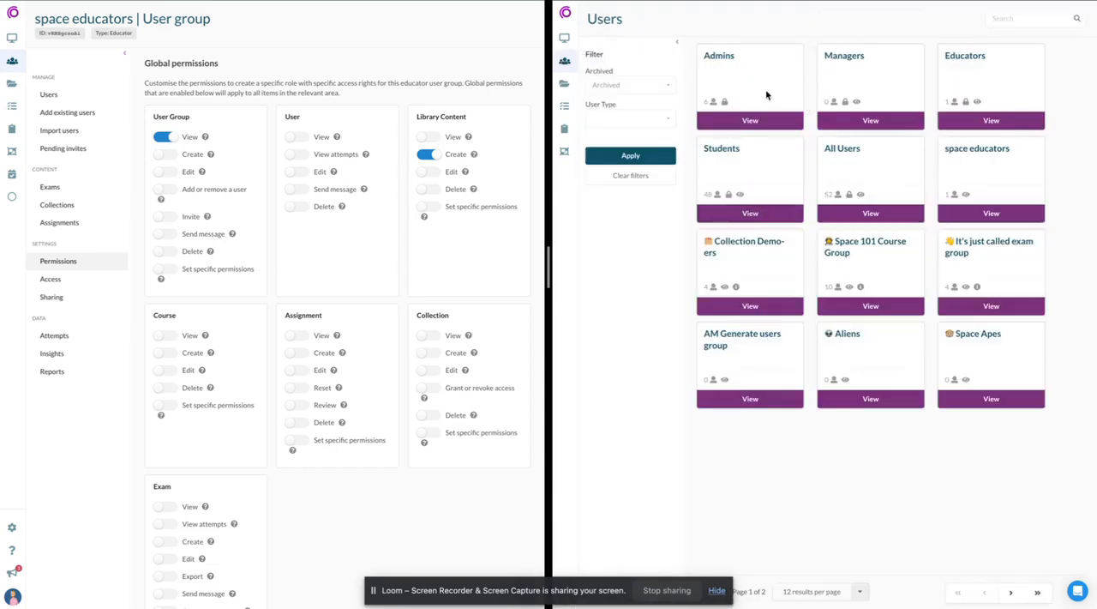
pyautogui.click(866, 215)
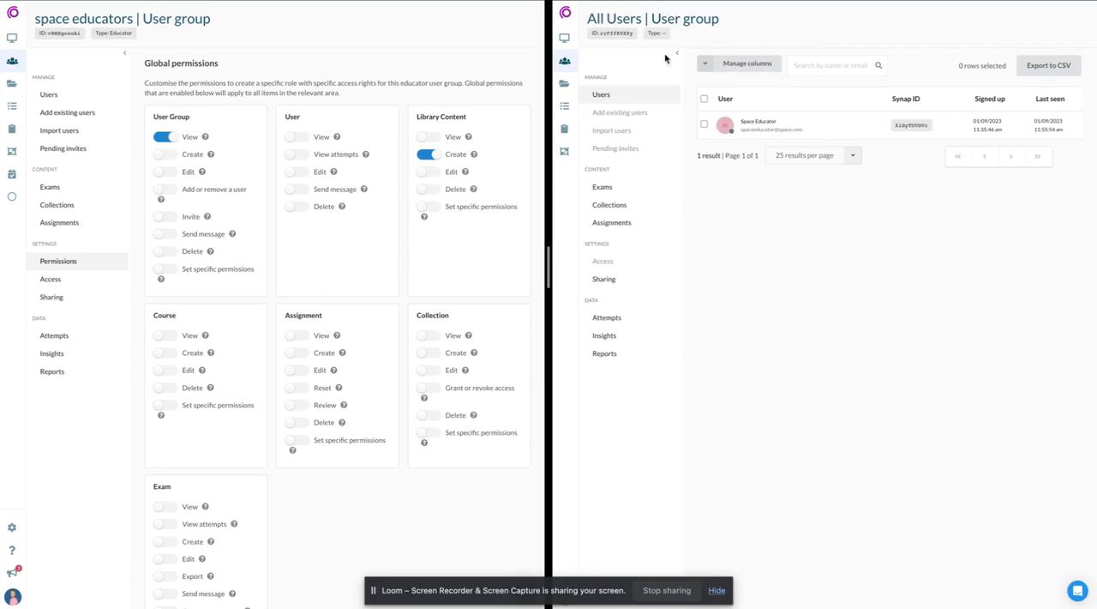
pyautogui.click(564, 61)
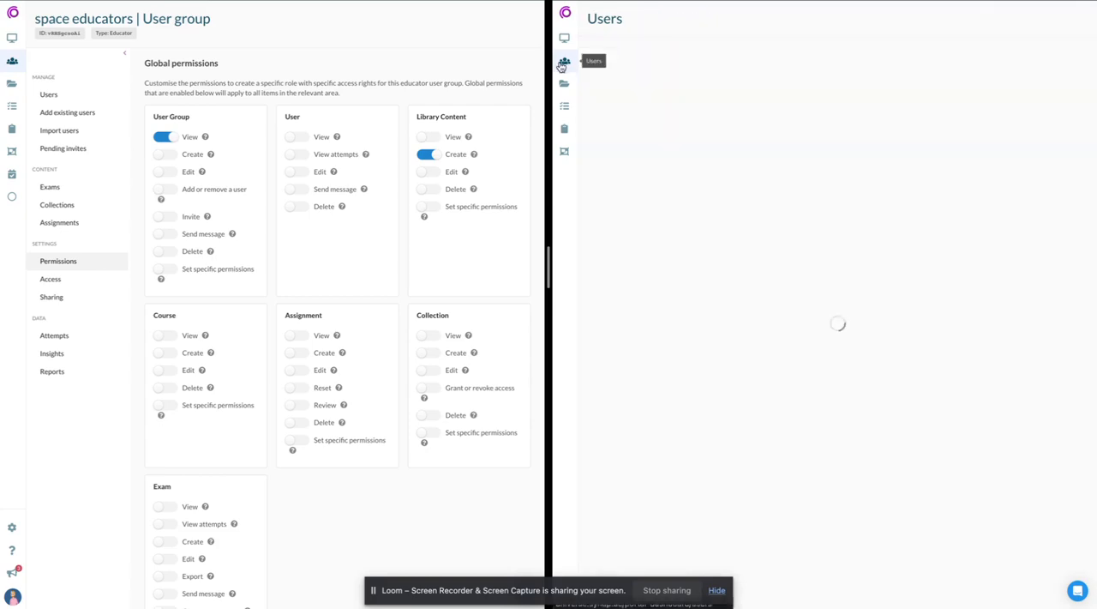
pyautogui.click(564, 83)
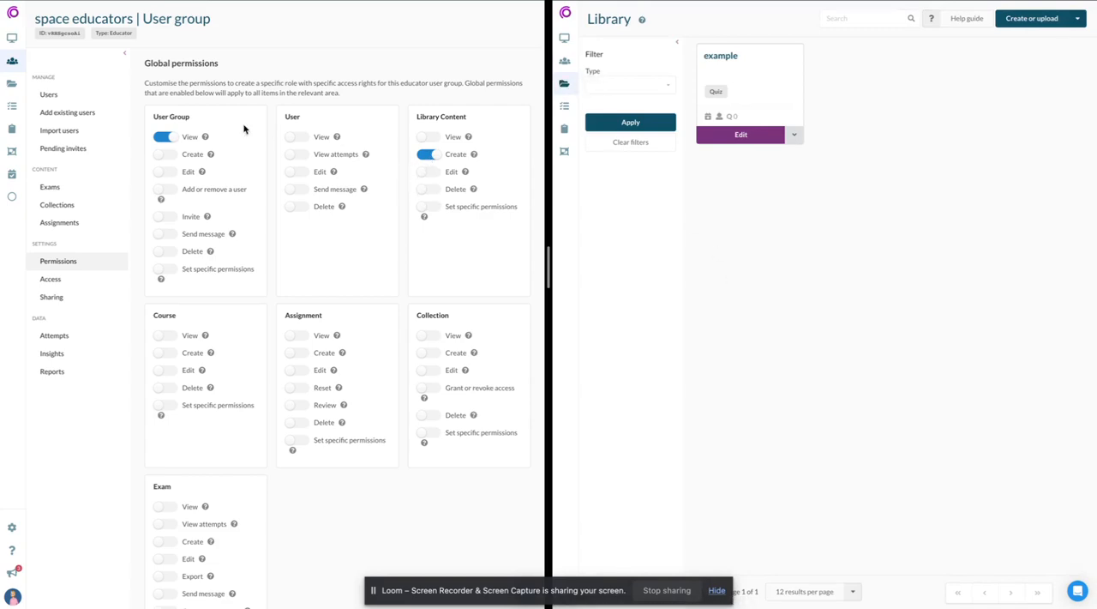
# - Disable View for User Group and Create for Library Content, and enable View for Library Content
pyautogui.click(172, 138)
pyautogui.click(428, 154)
pyautogui.click(432, 138)
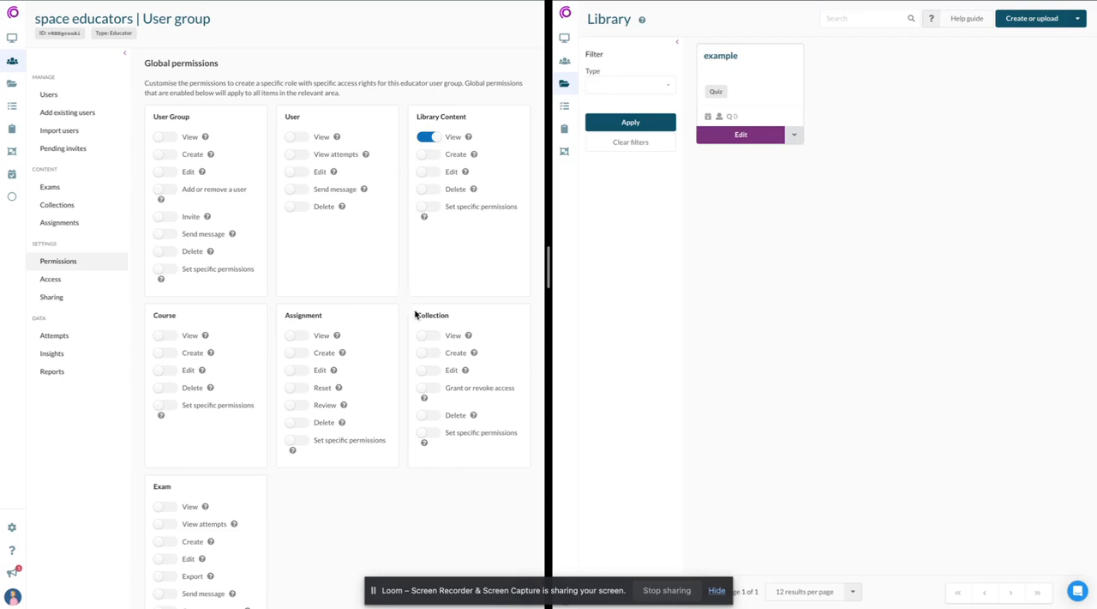
# - Enable the global Create permission for Collection and reload the Collections section in the educator's portal
pyautogui.click(428, 353)
pyautogui.click(564, 151)
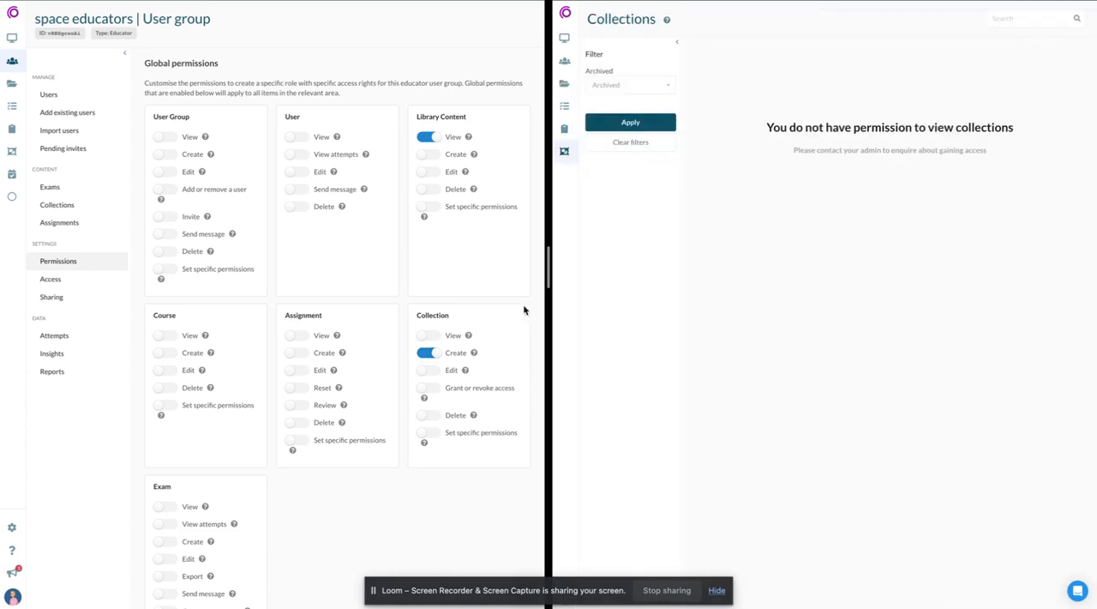
pyautogui.press('super+r')
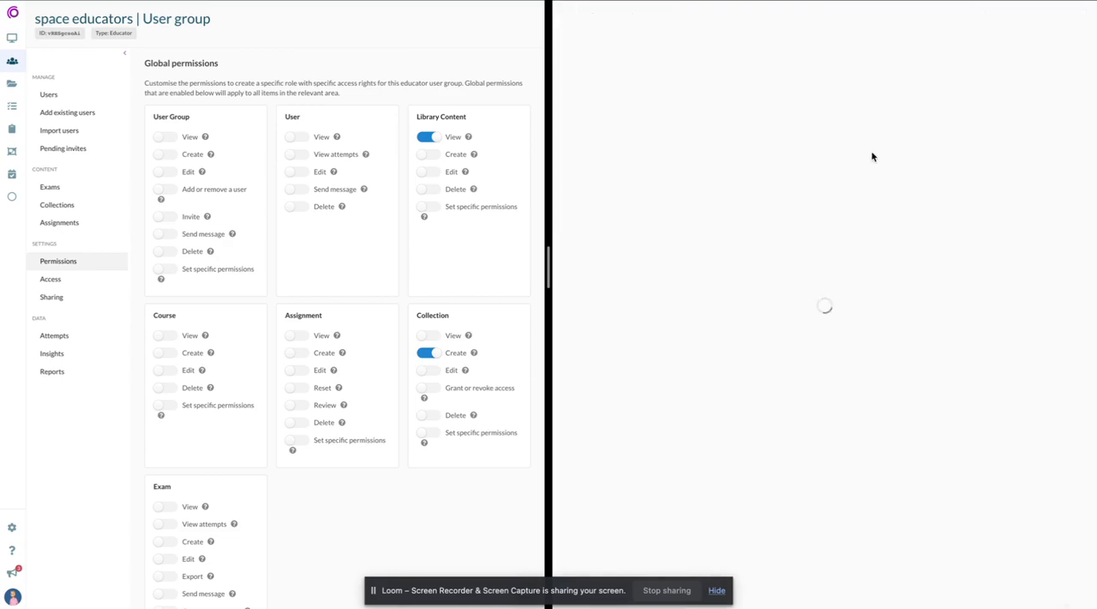
# - Create and save a collection titled "example collection" in the educator's portal and open its items
pyautogui.click(1040, 26)
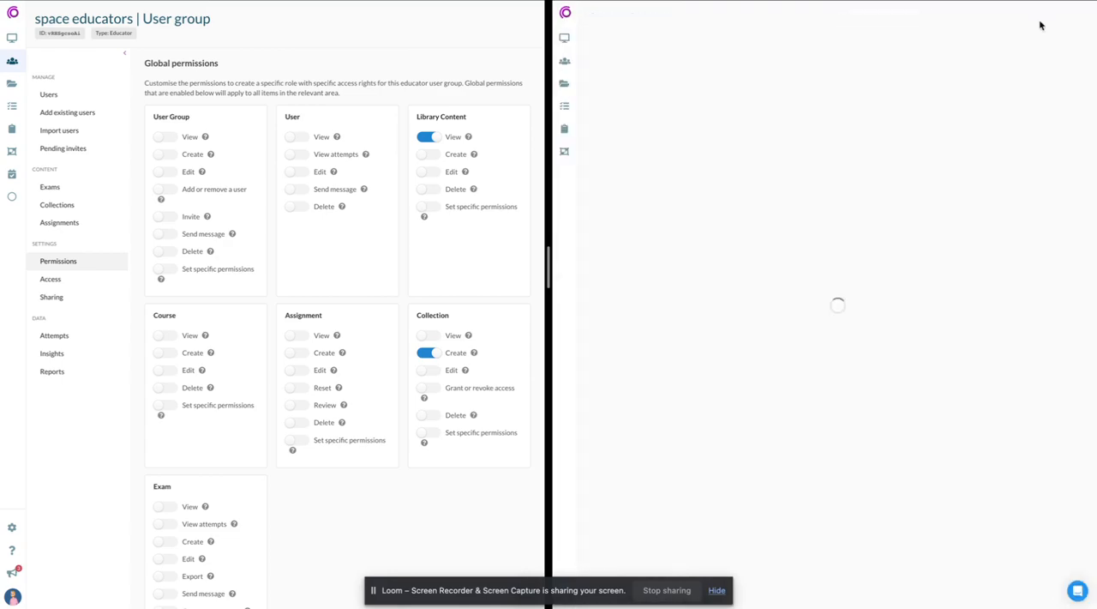
pyautogui.click(794, 76)
pyautogui.write('e')
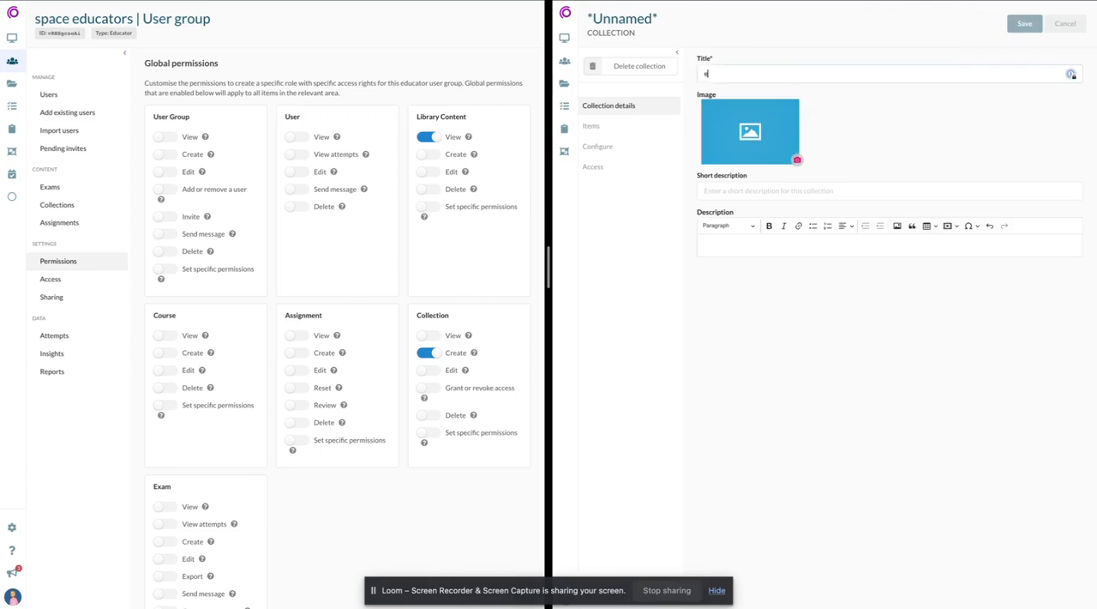
pyautogui.write('xample collection')
pyautogui.click(1025, 23)
pyautogui.click(626, 96)
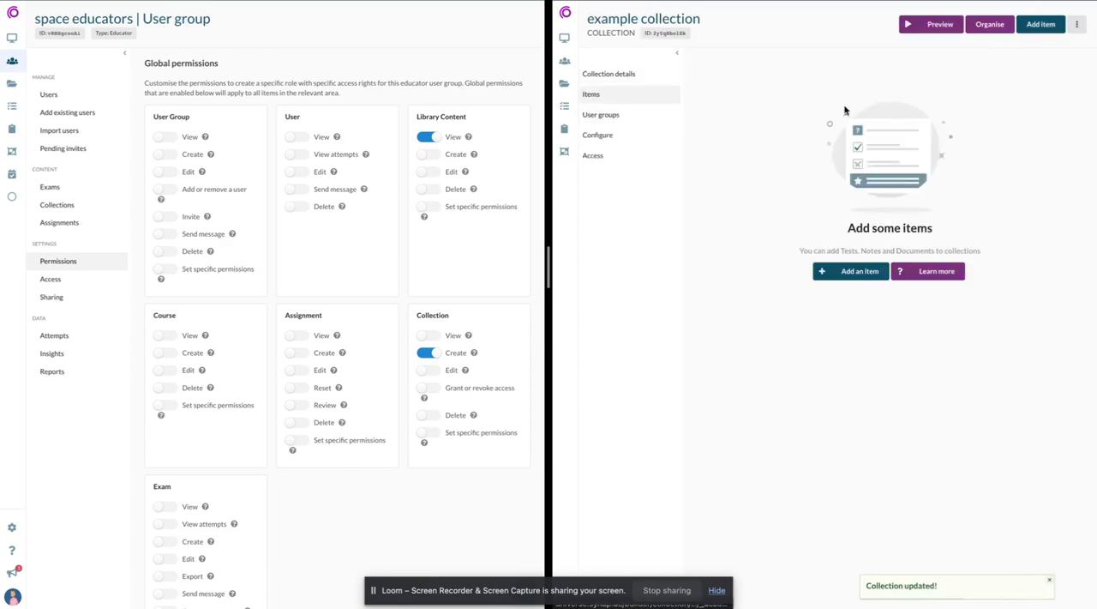
pyautogui.click(832, 271)
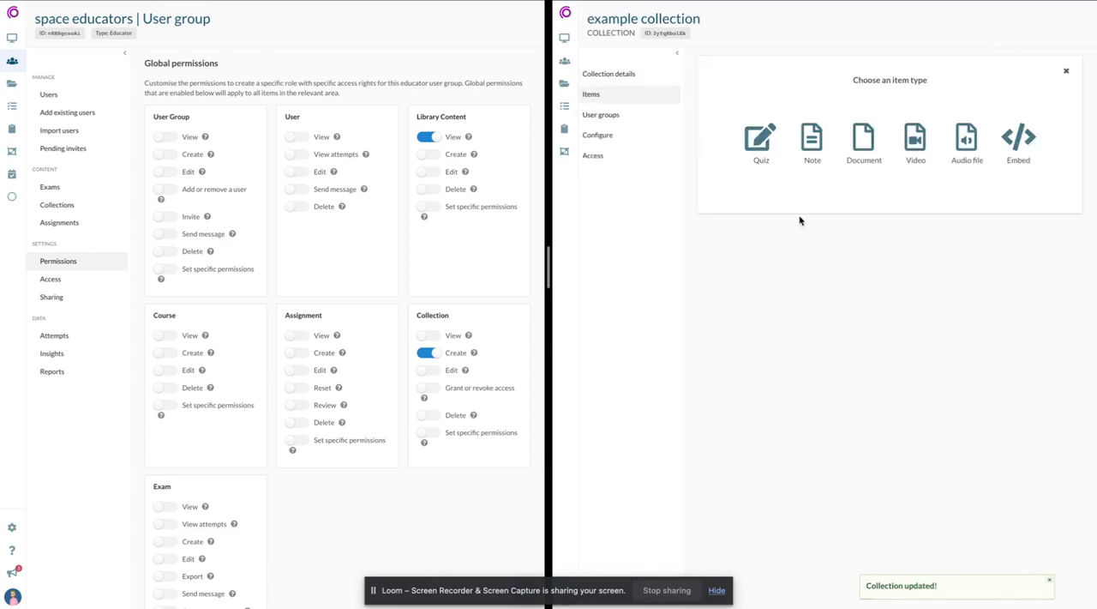
pyautogui.click(757, 153)
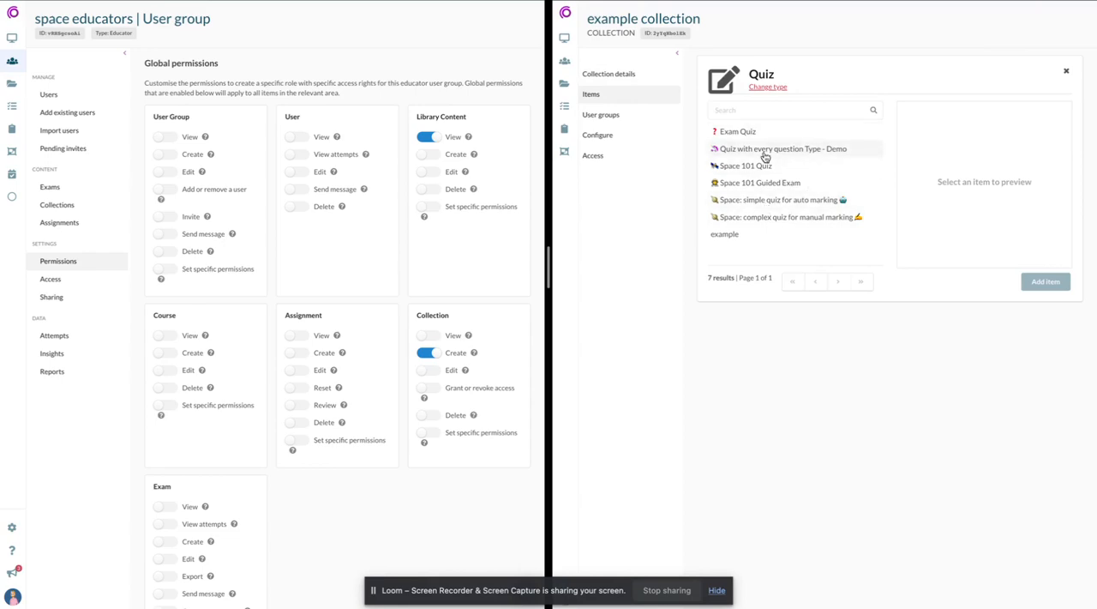
pyautogui.click(1067, 72)
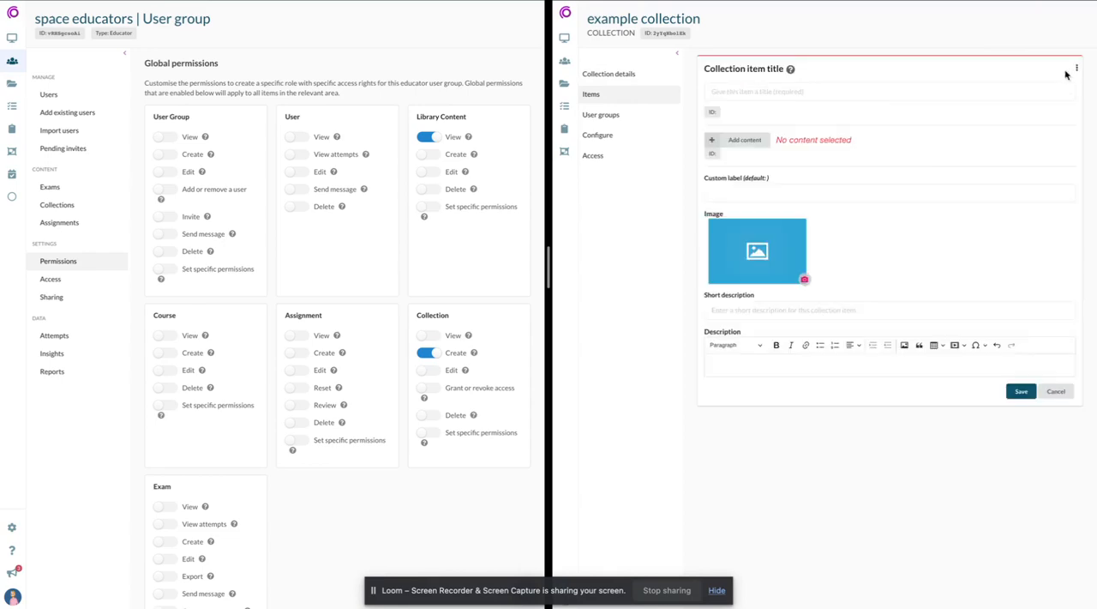
pyautogui.click(1056, 392)
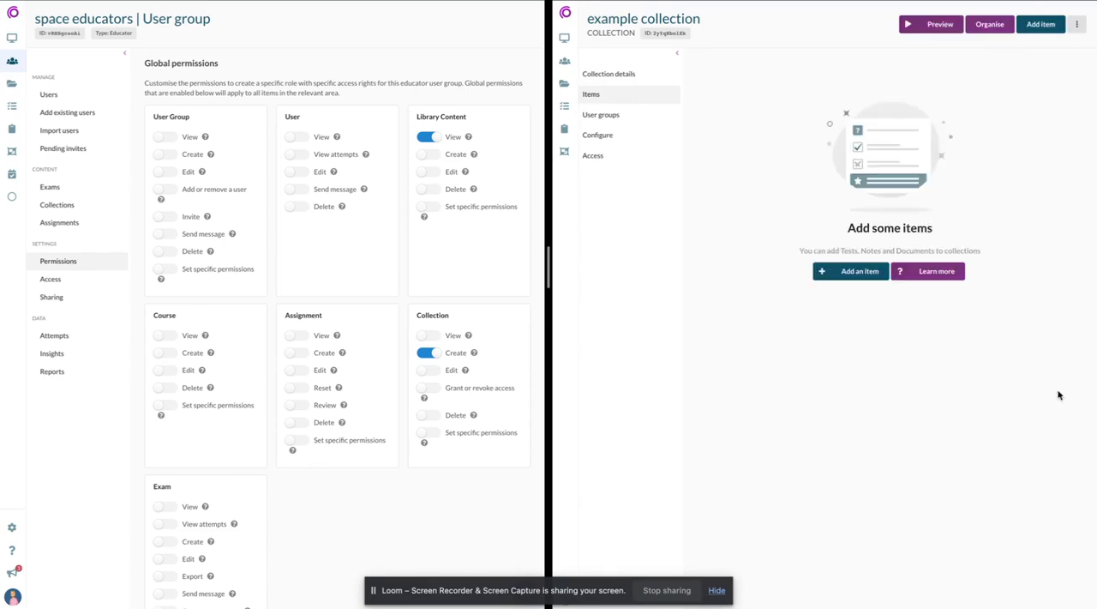
# - Add the library quiz "Space: simple quiz for auto marking" to the example collection and save the collection item
pyautogui.click(851, 271)
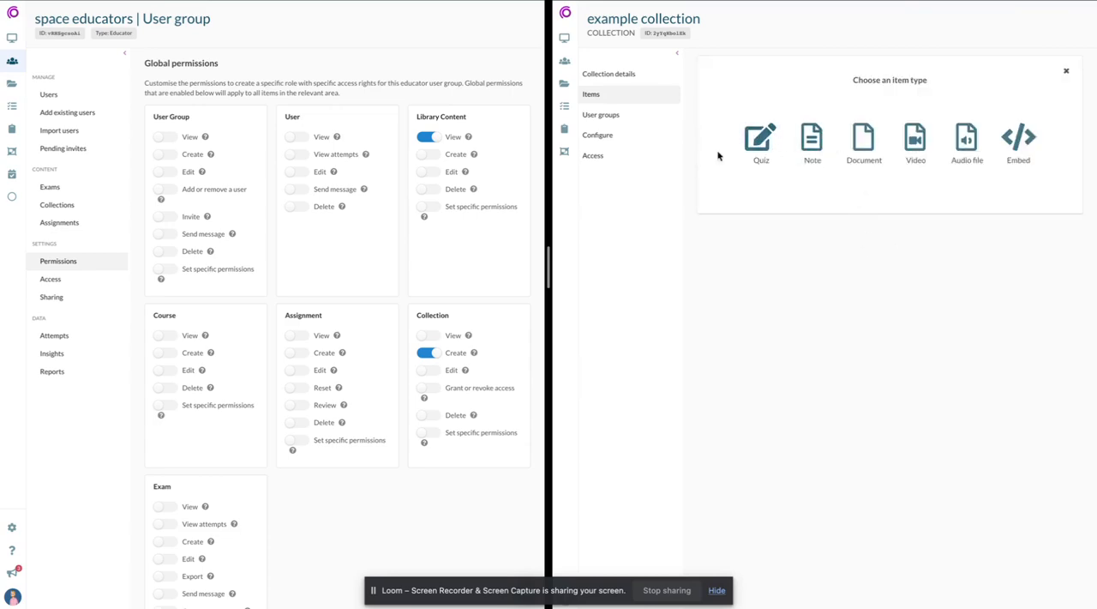
pyautogui.click(757, 144)
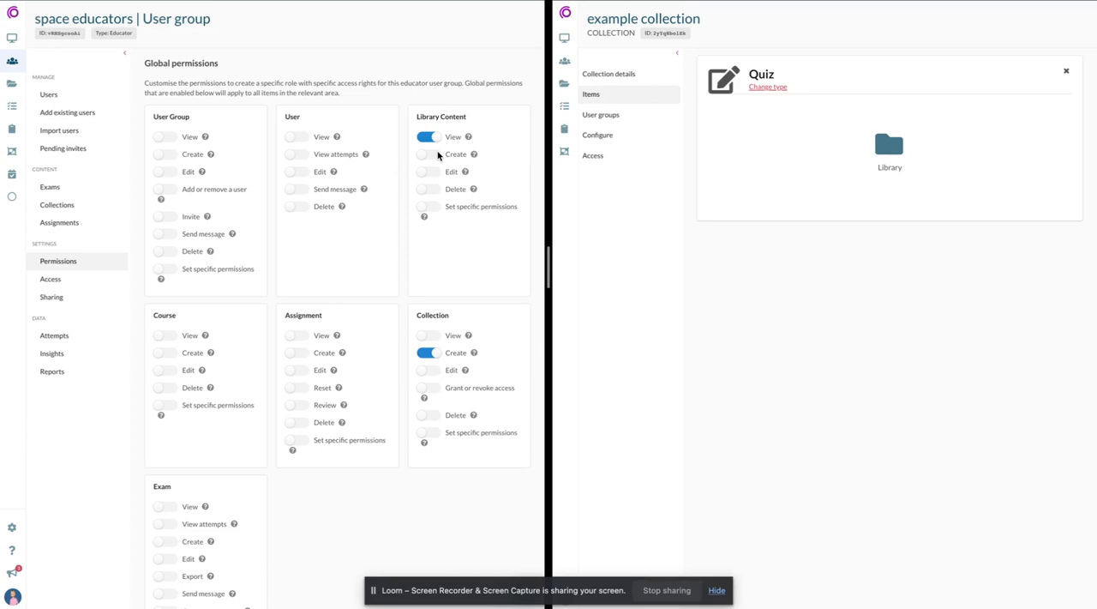
pyautogui.click(884, 142)
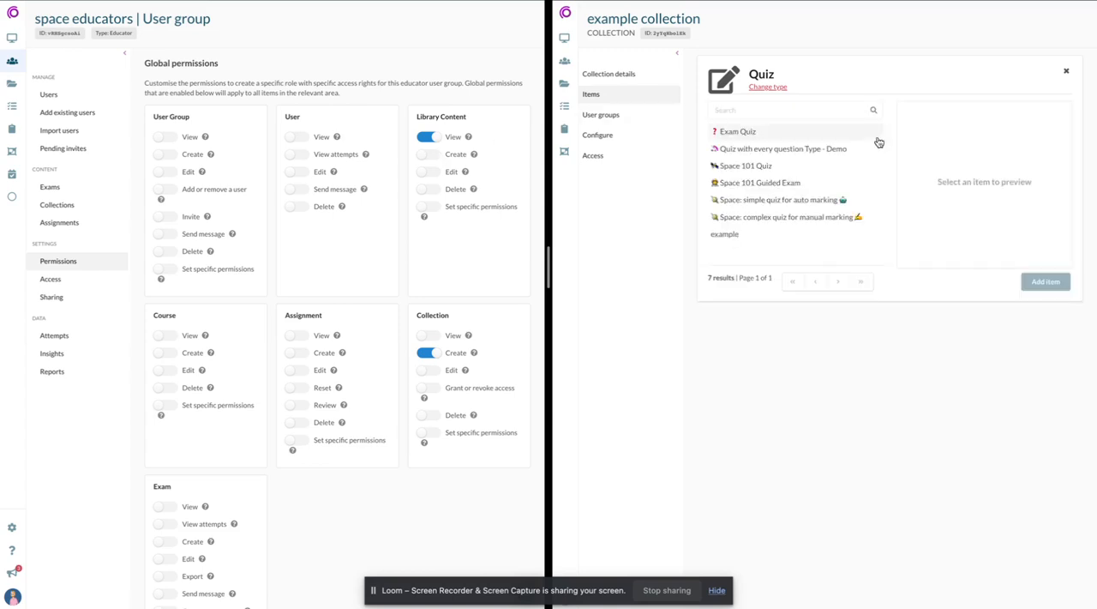
pyautogui.click(762, 198)
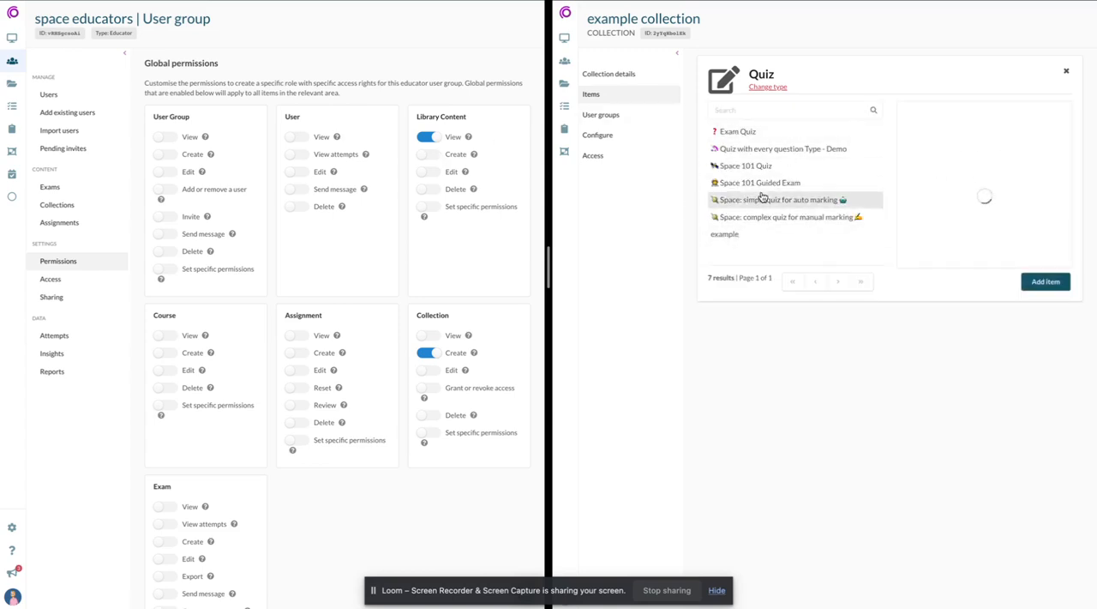
pyautogui.click(1046, 283)
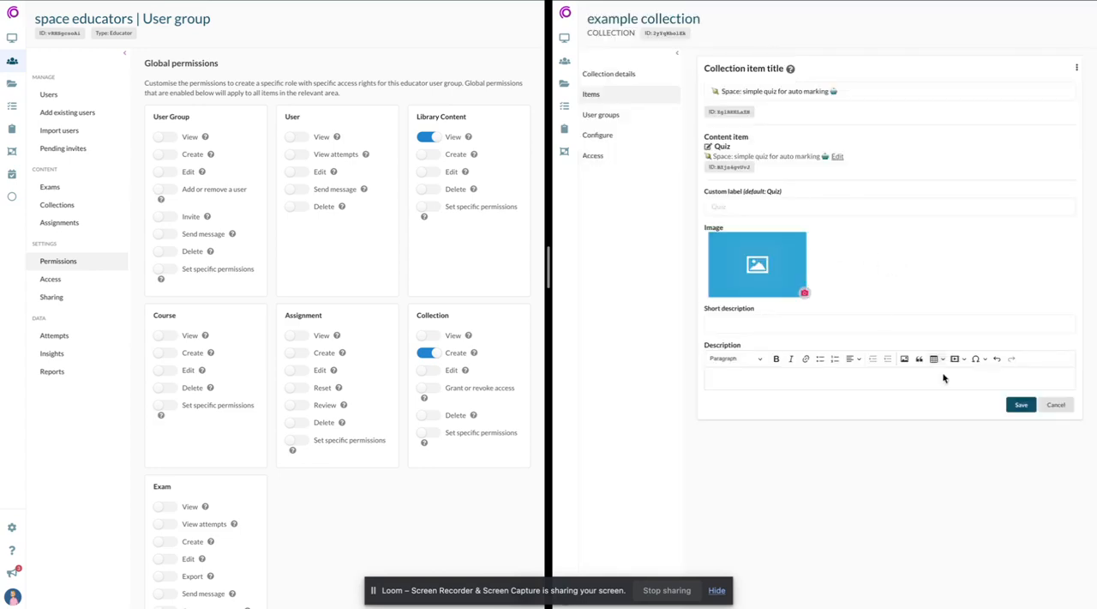
pyautogui.click(1017, 406)
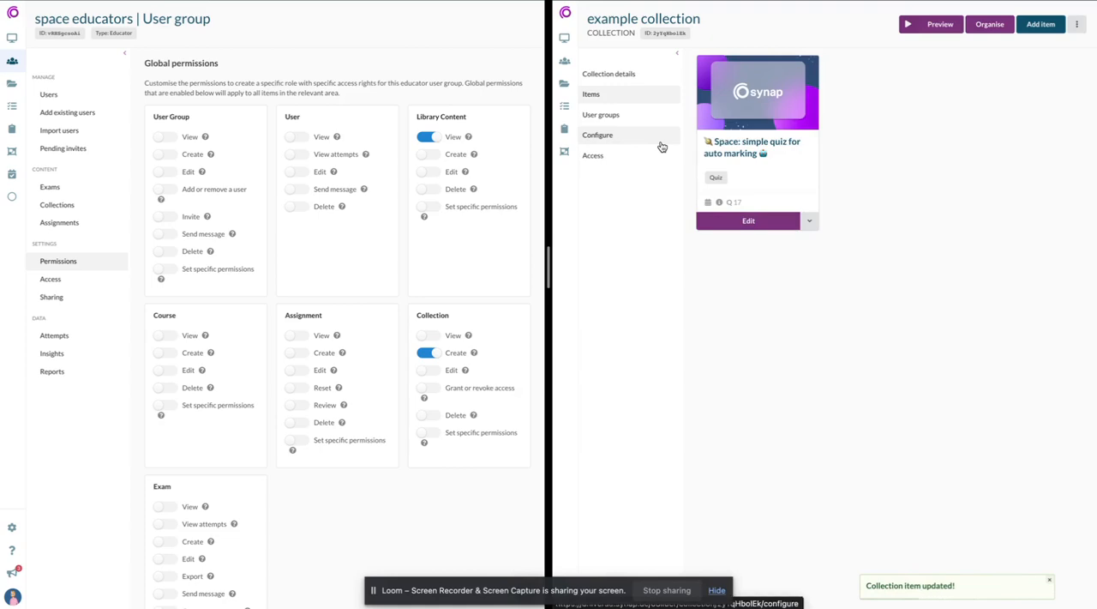
# - Enable the global View permission for User Group, checking the example collection's selection of user groups to add before and after in the educator's portal
pyautogui.click(619, 114)
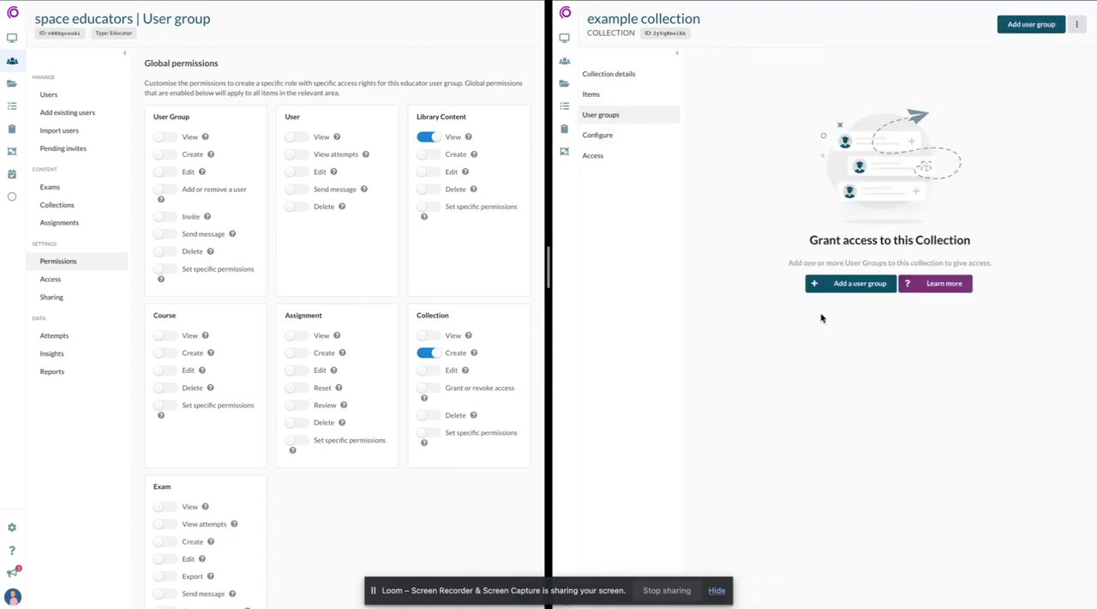
pyautogui.click(842, 286)
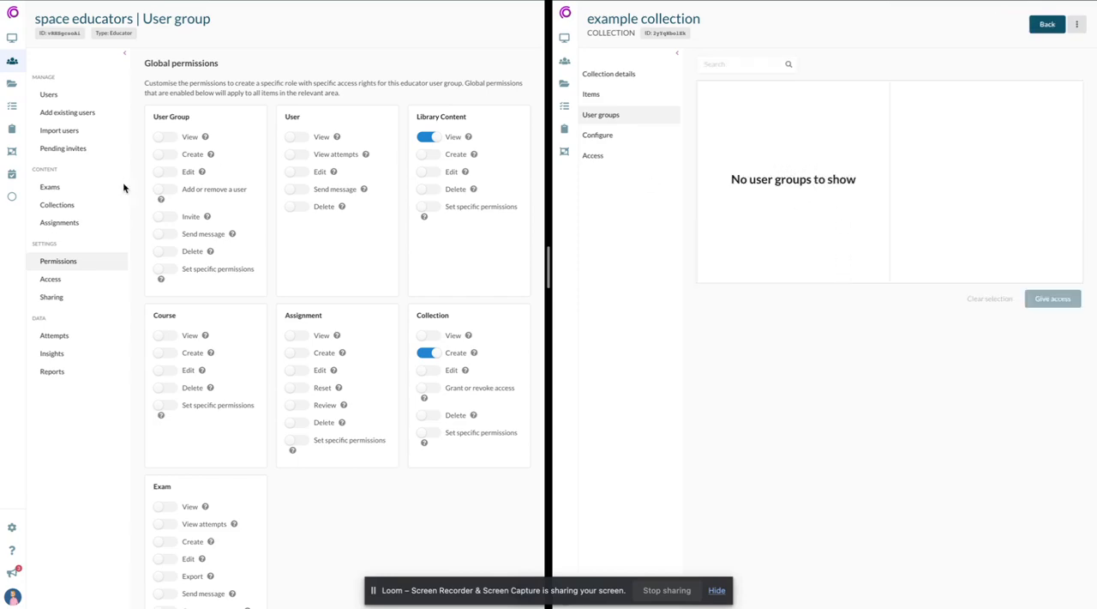
pyautogui.click(167, 137)
pyautogui.press('super+r')
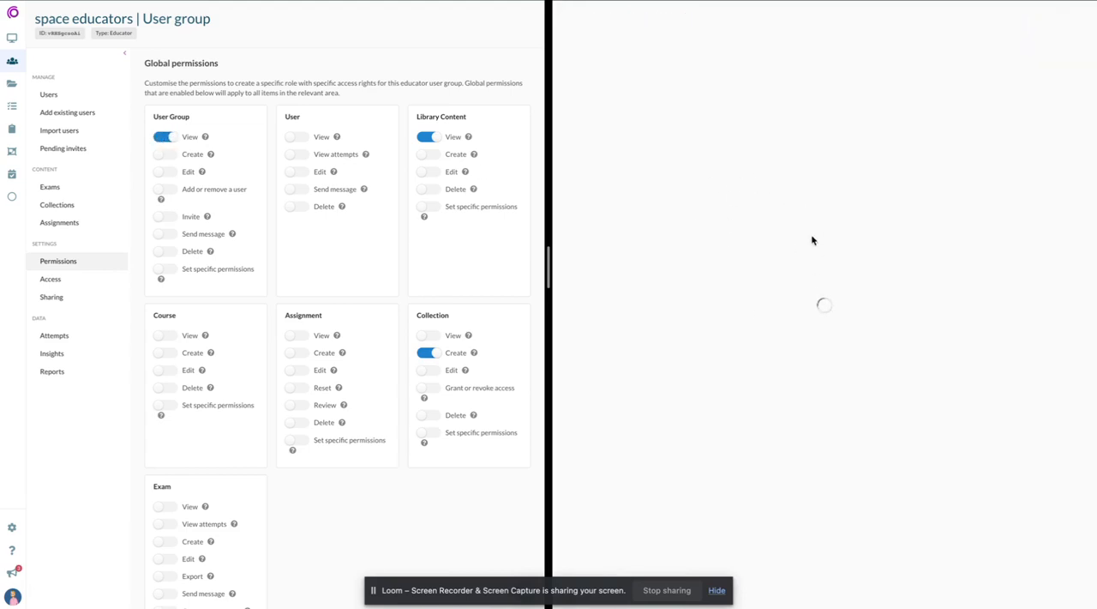
pyautogui.click(819, 285)
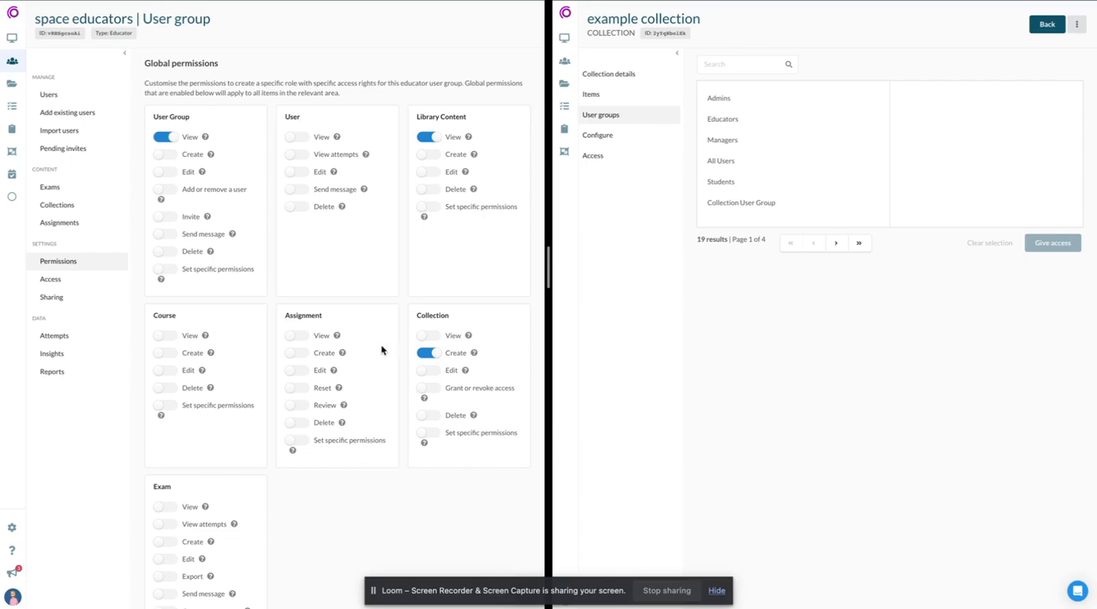
pyautogui.scroll(-2, 380, 351)
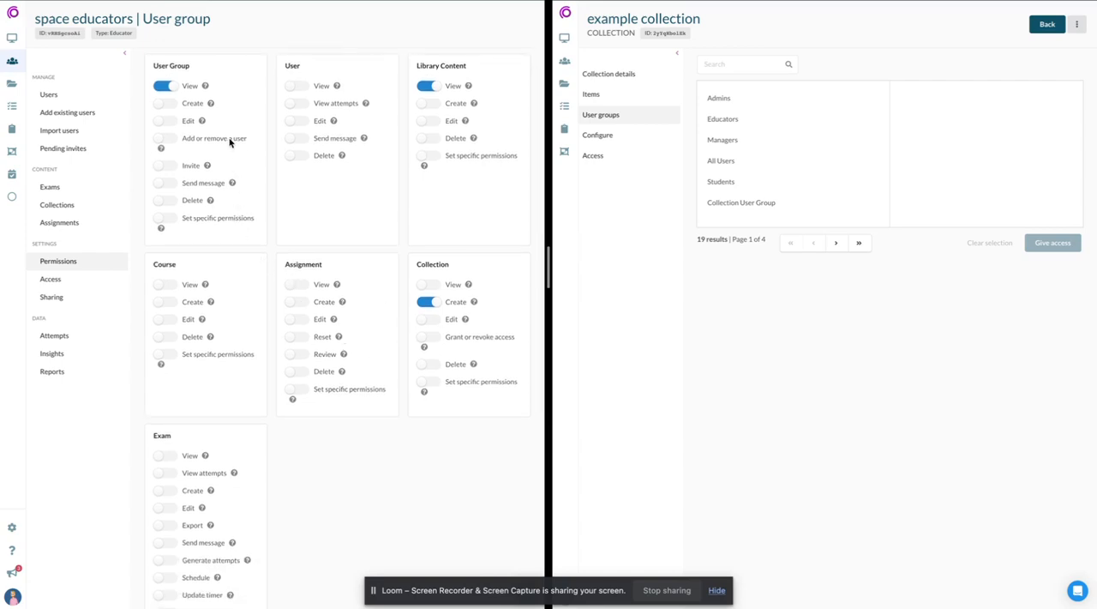
pyautogui.scroll(-3, 193, 547)
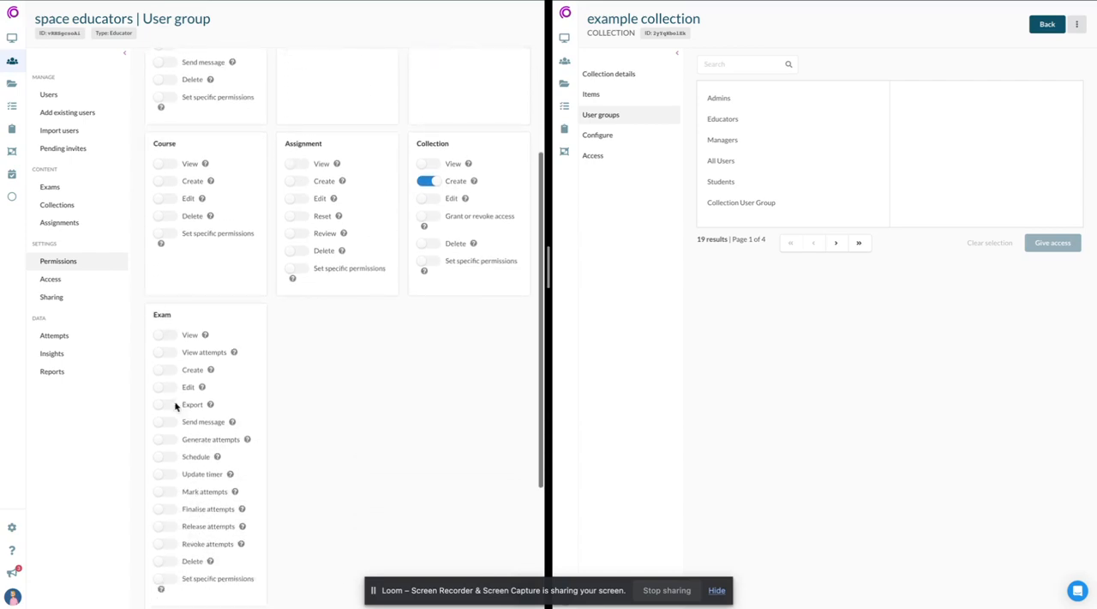
pyautogui.scroll(4, 175, 422)
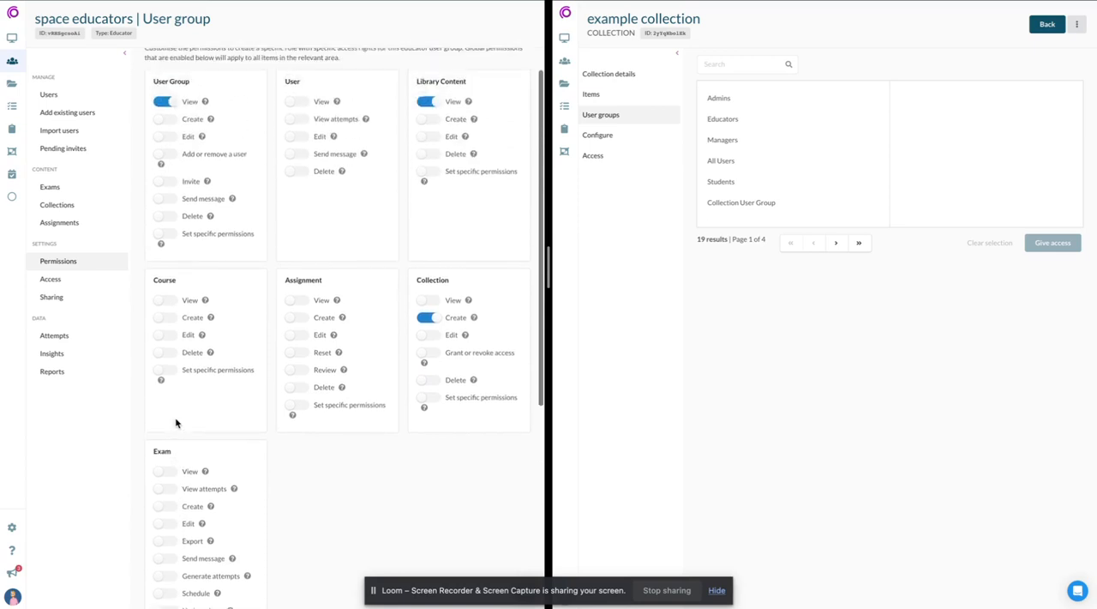
pyautogui.scroll(-3, 291, 346)
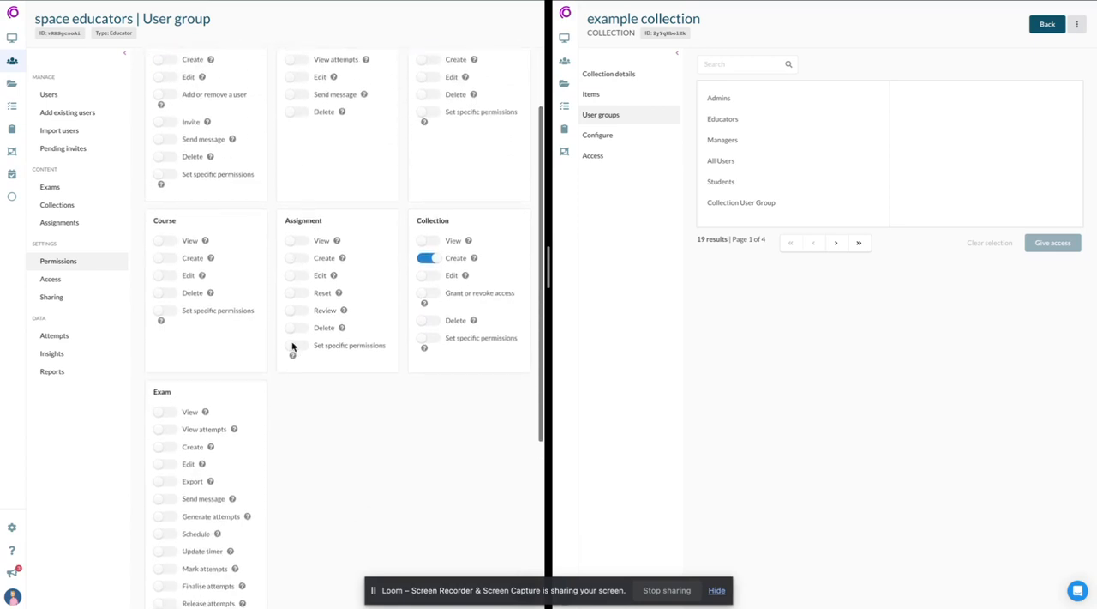